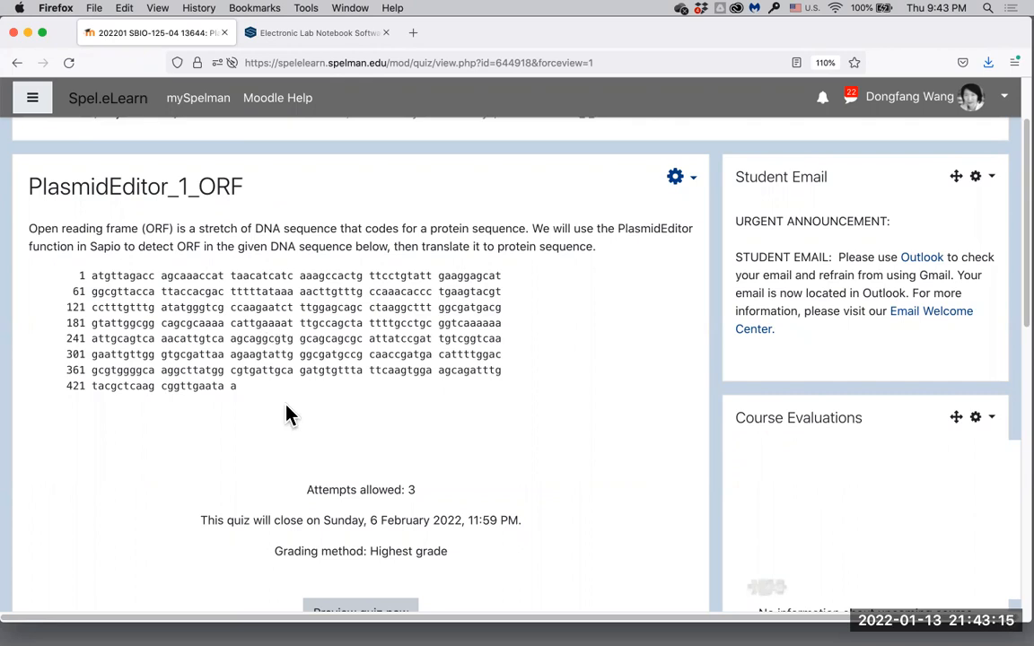
Step: Log in to Sapio Seamless ELN with the suggested account e-mail and the account password, declining to save the password in the browser
left_click(350, 36)
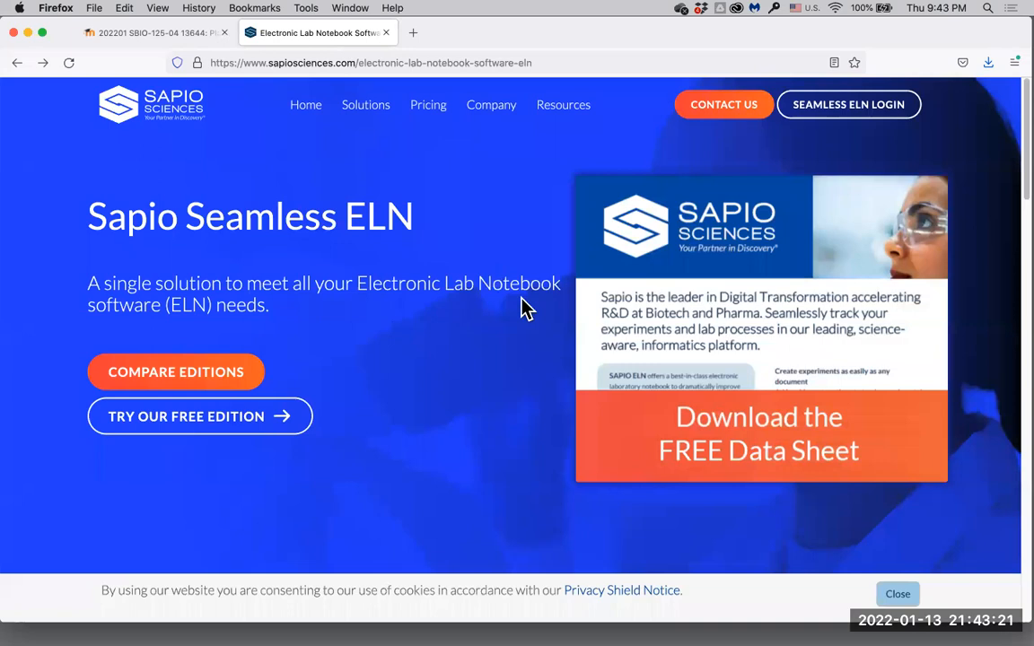
left_click(840, 125)
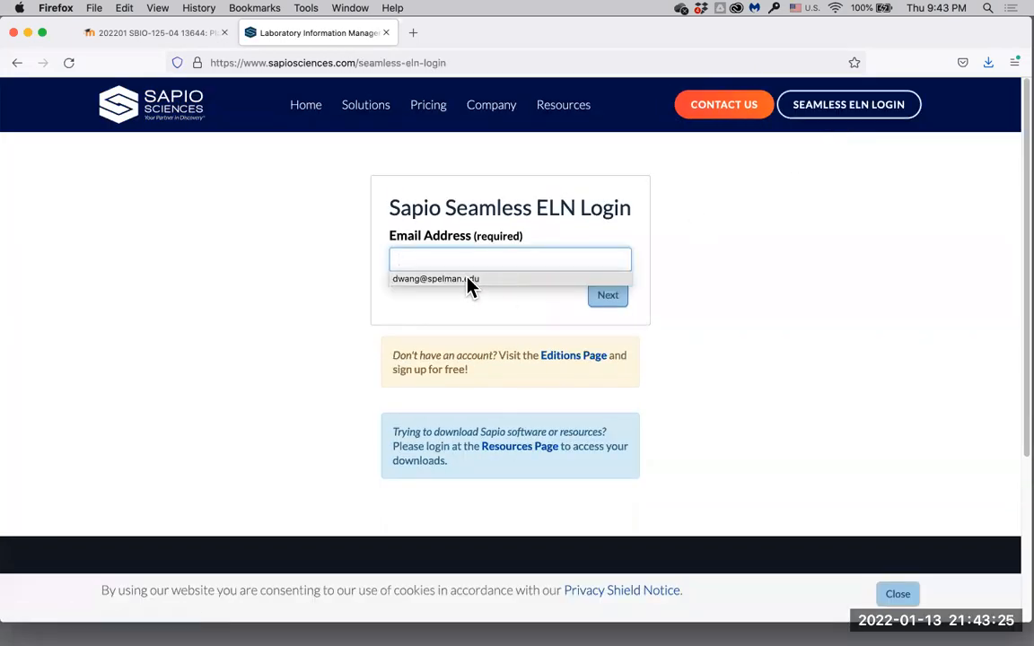
left_click(474, 285)
left_click(608, 297)
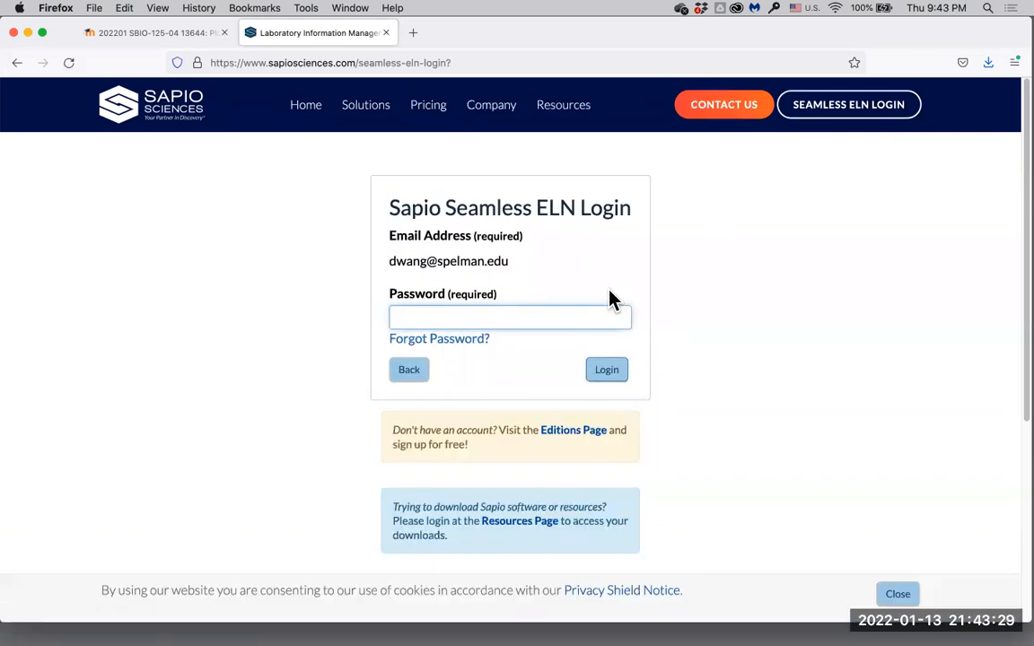
type("••••••••••••••")
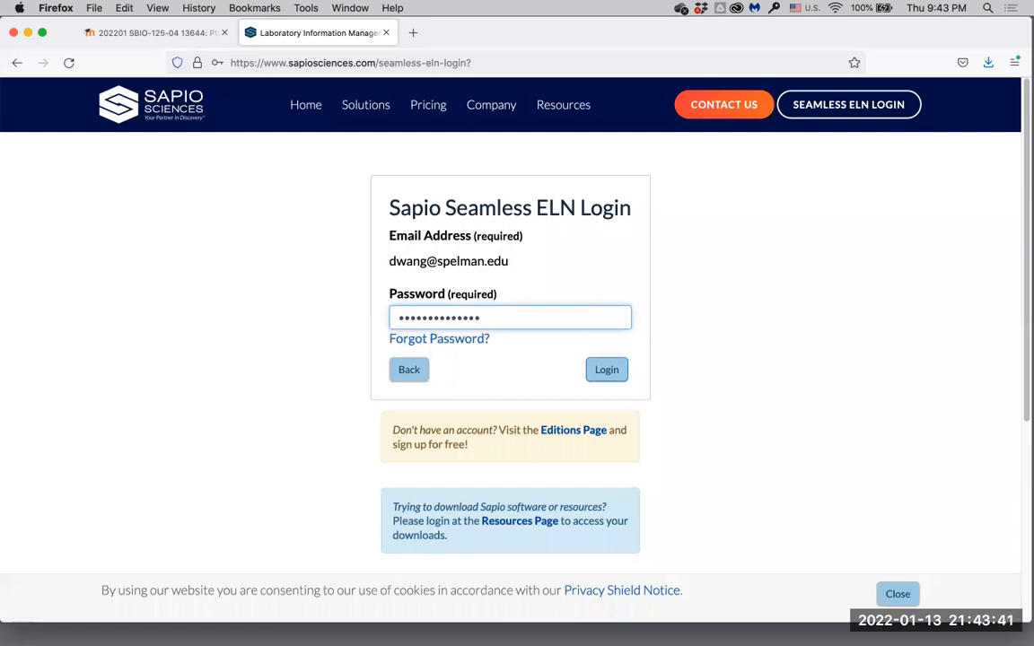
left_click(608, 378)
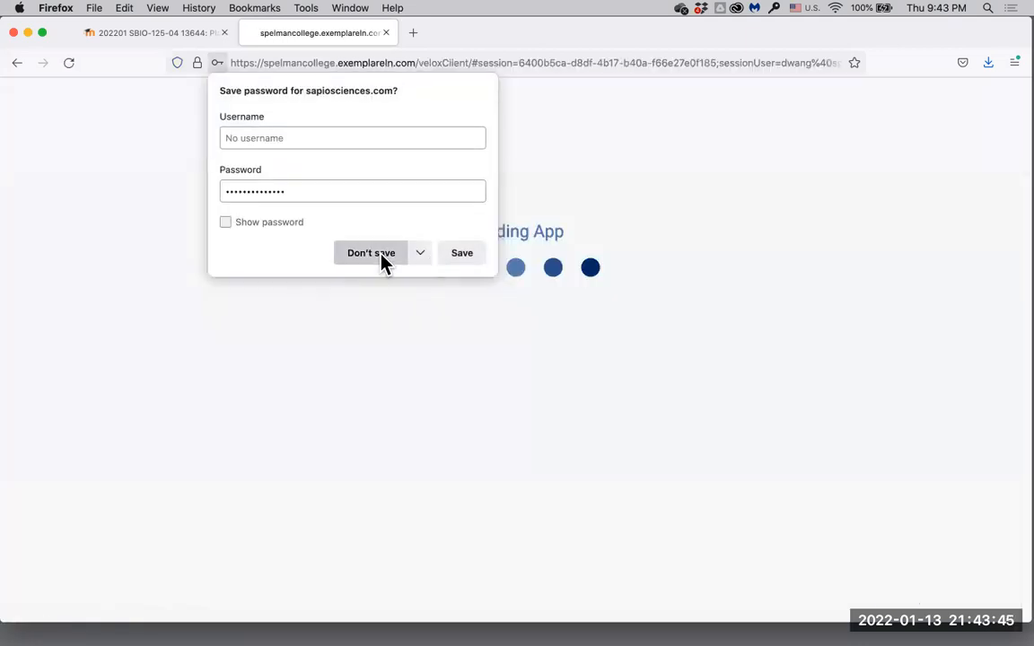
left_click(370, 254)
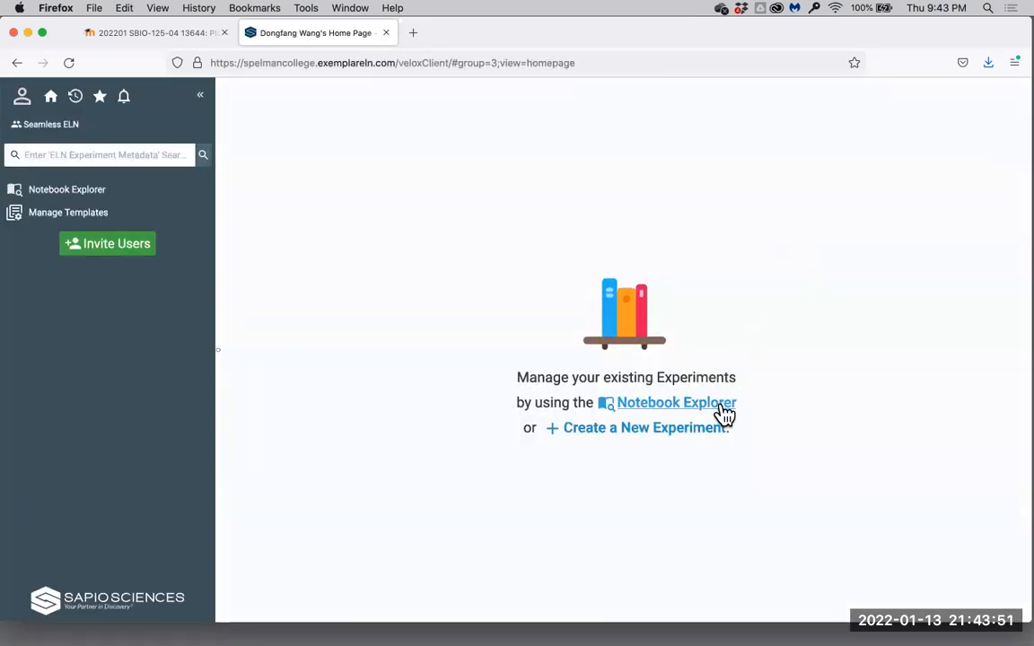
Step: Create a new default experiment and rename it PlasmidEditor_1_ORF
left_click(647, 430)
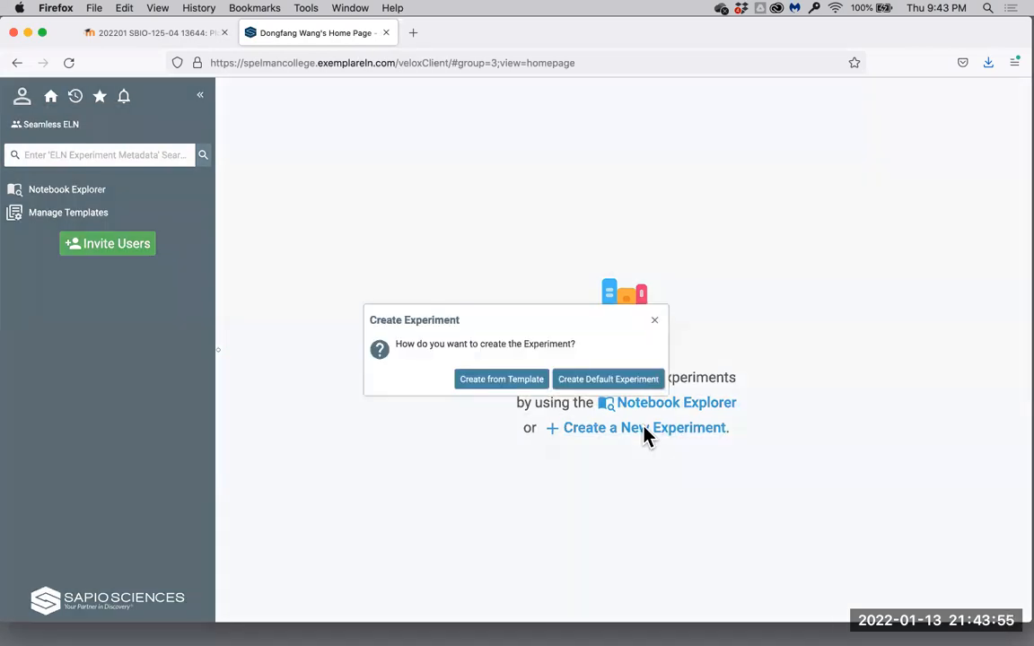
left_click(620, 382)
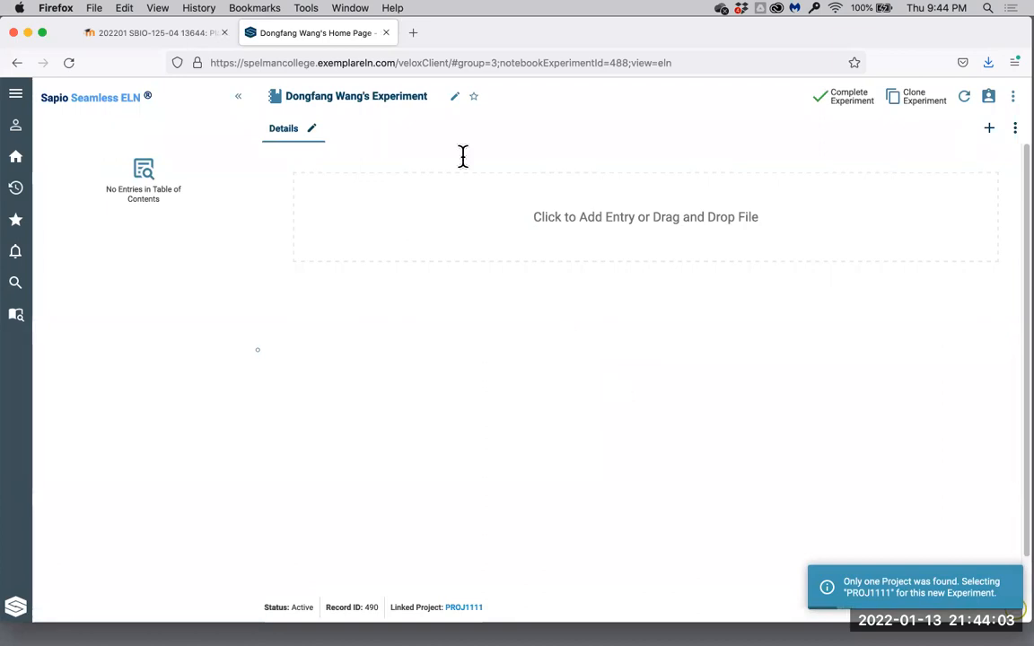
left_click(456, 99)
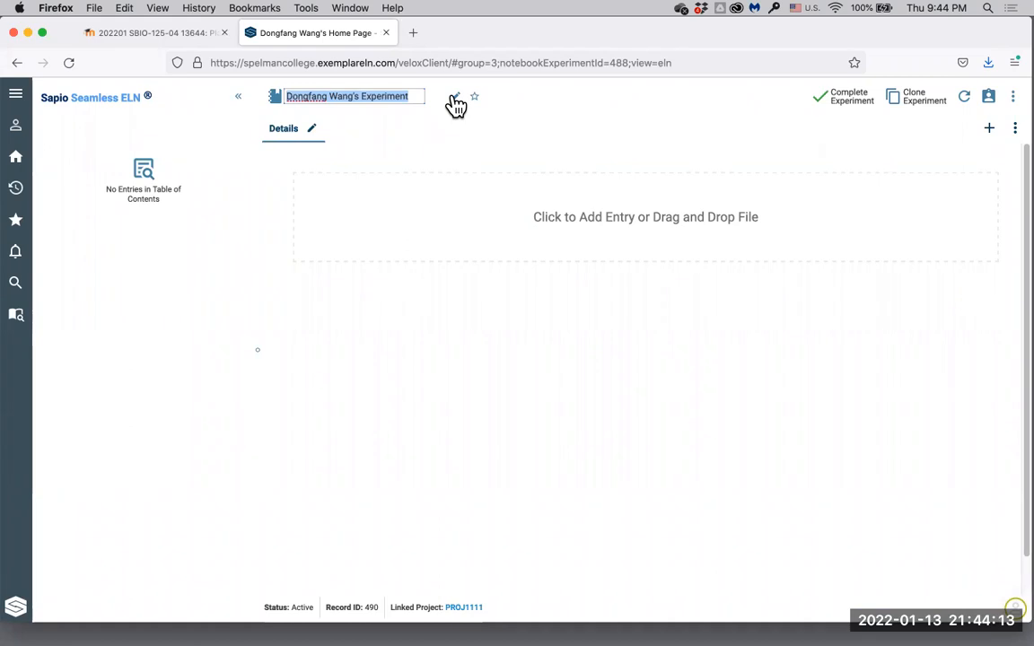
type("PlasmidEditor_1_ORF")
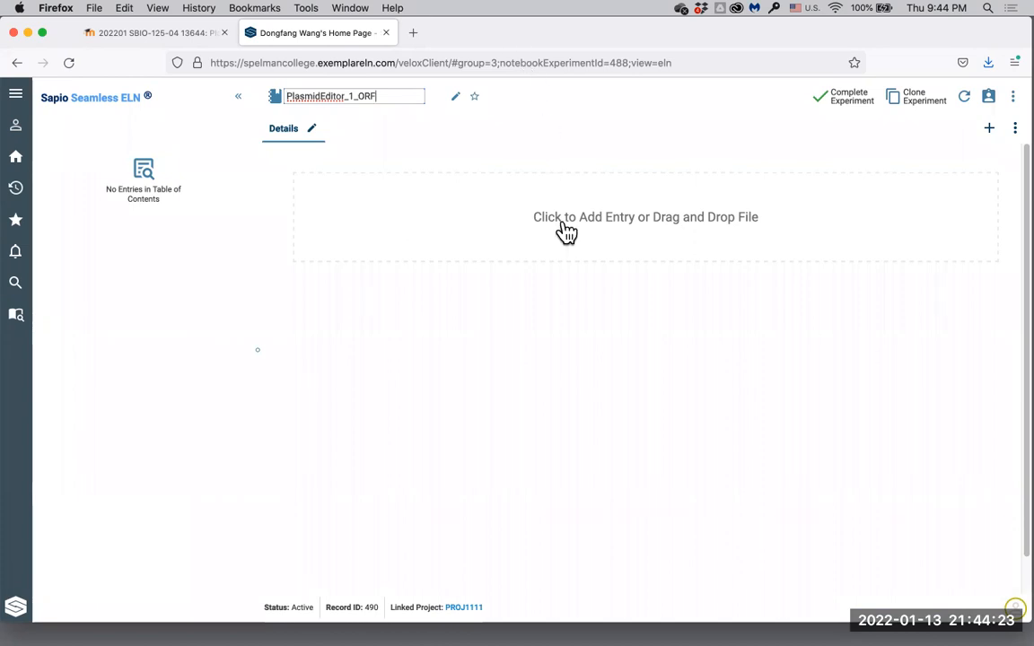
Step: Add a Plasmid Editor entry to the experiment, using the DNA sequence copied from the PlasmidEditor_1_ORF quiz page as its input sequence
left_click(614, 228)
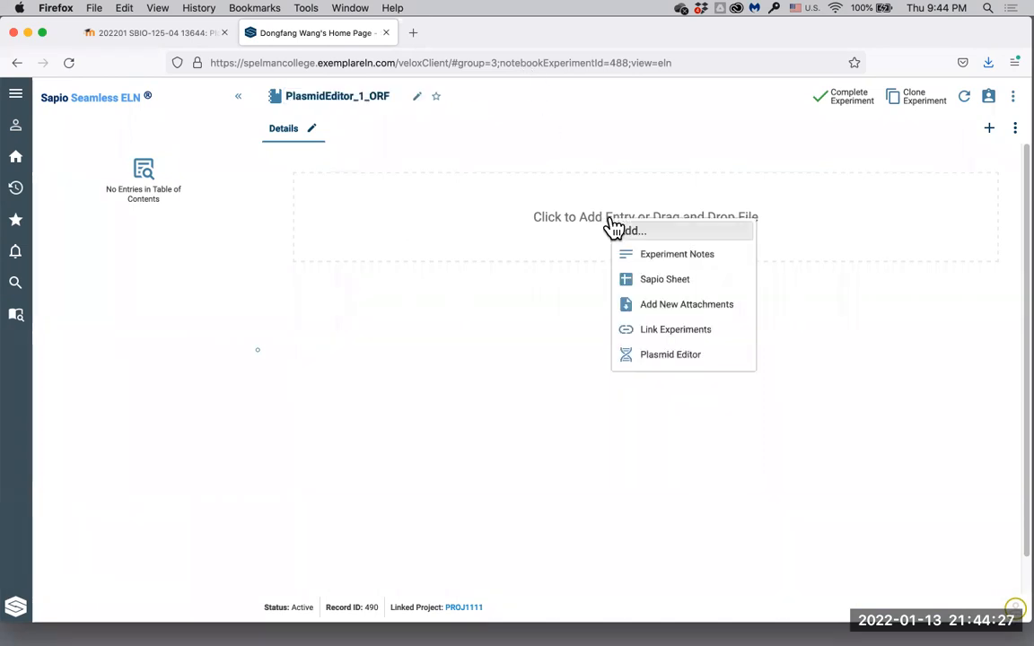
left_click(685, 359)
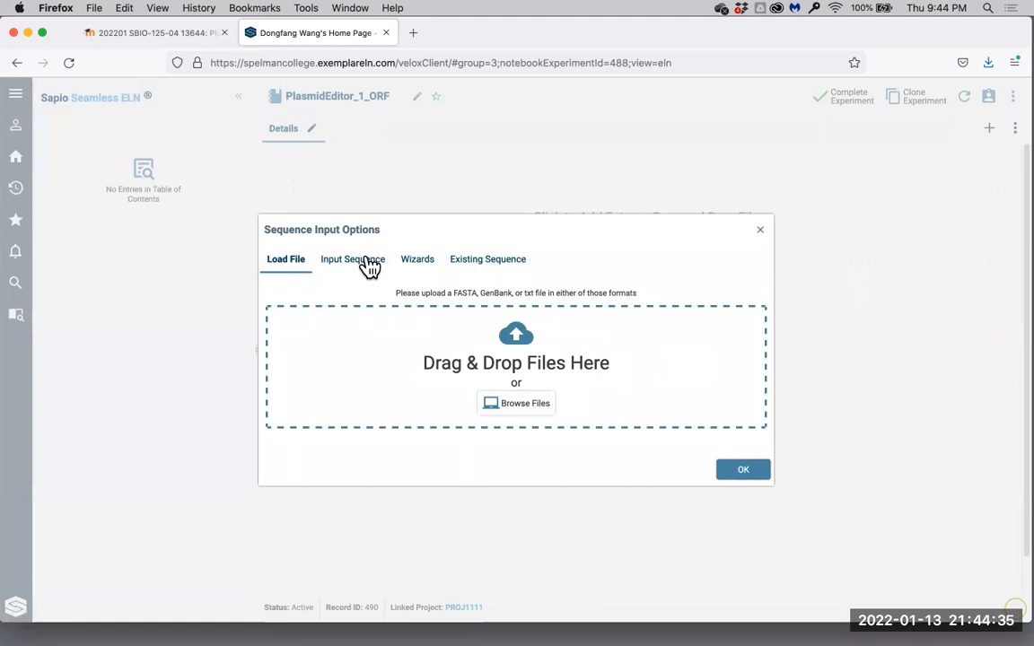
left_click(369, 265)
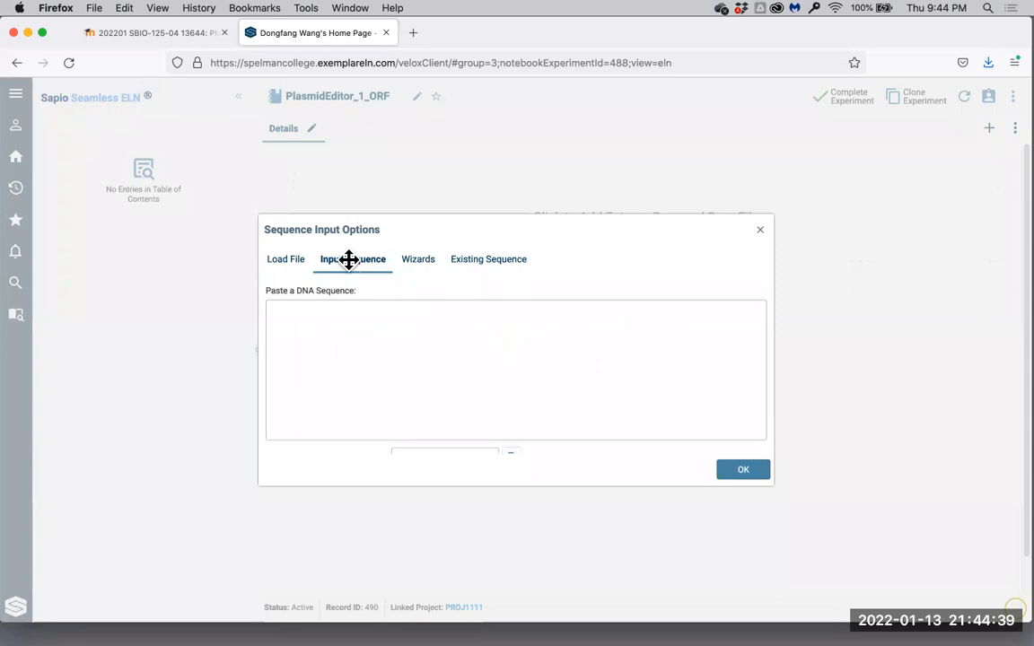
left_click(164, 41)
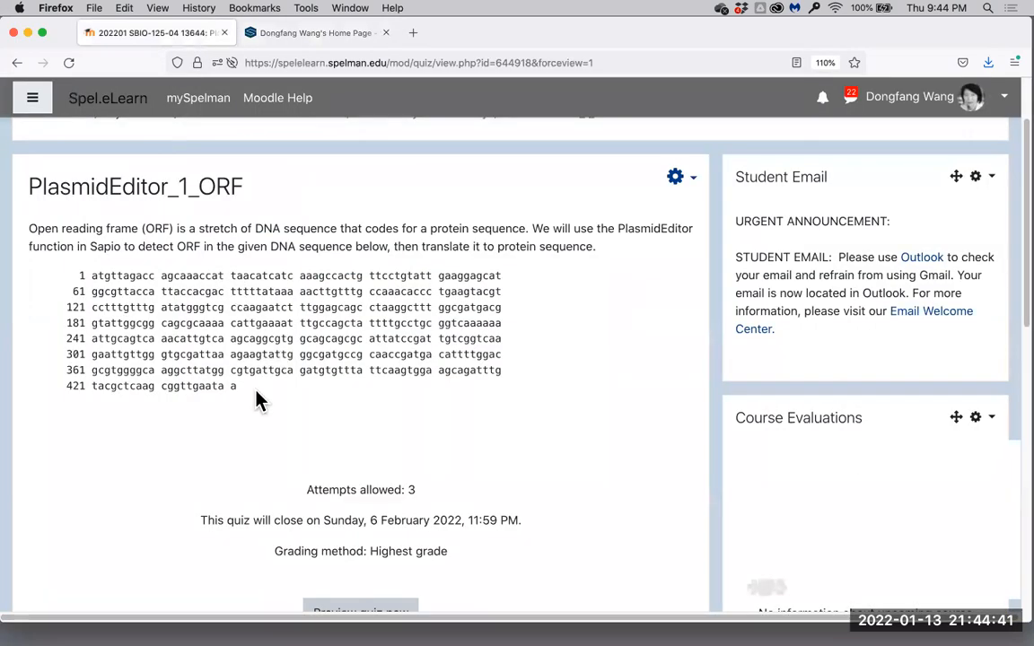
left_click_drag(254, 397, 51, 269)
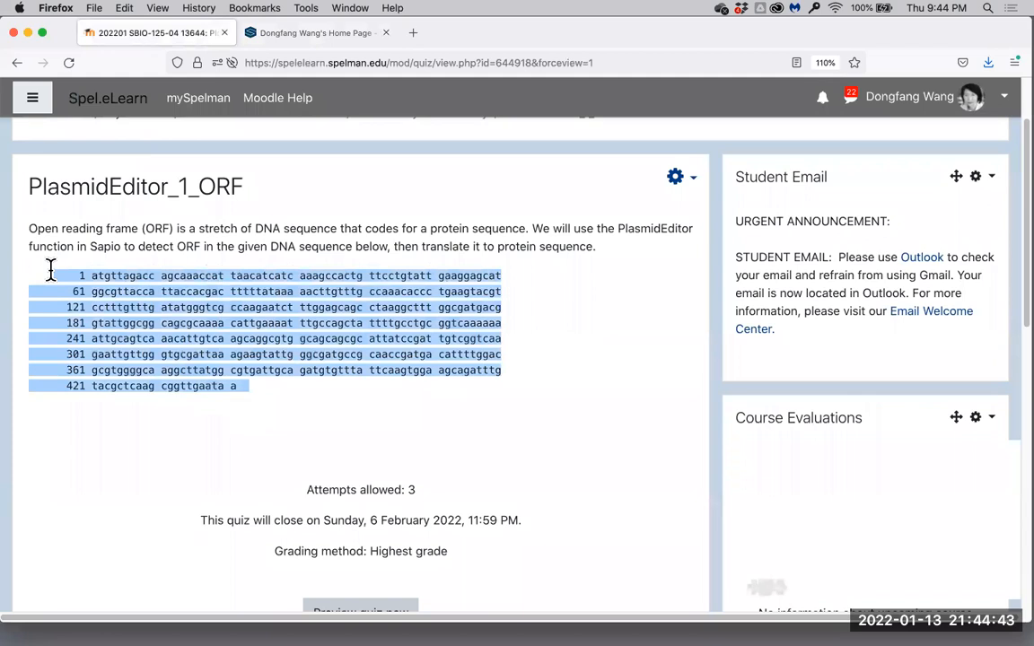
left_click(313, 34)
left_click(323, 337)
key("super+v")
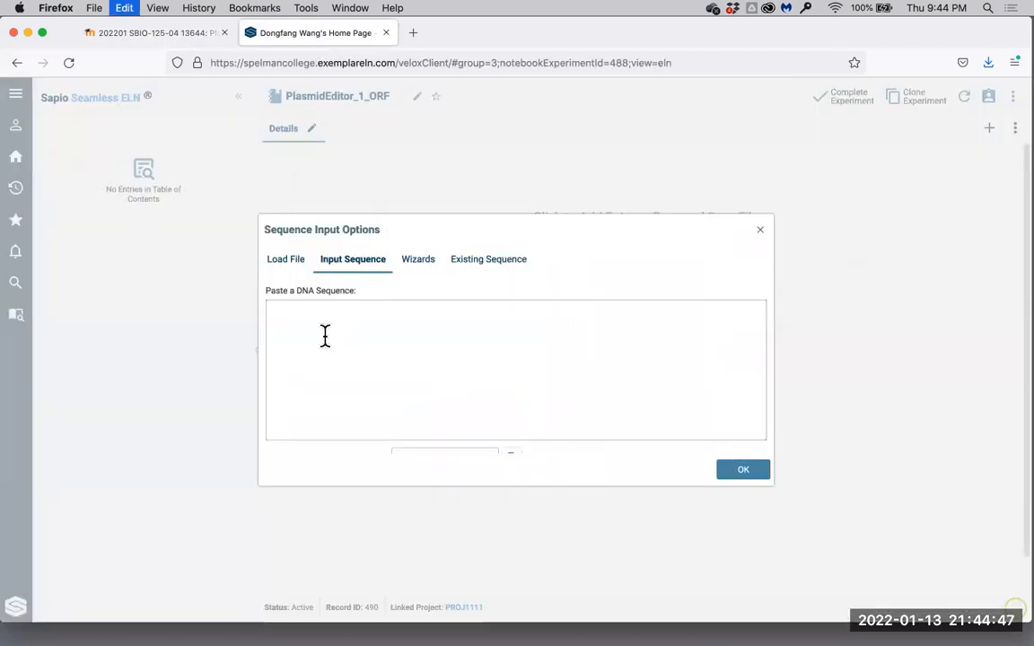
left_click(749, 473)
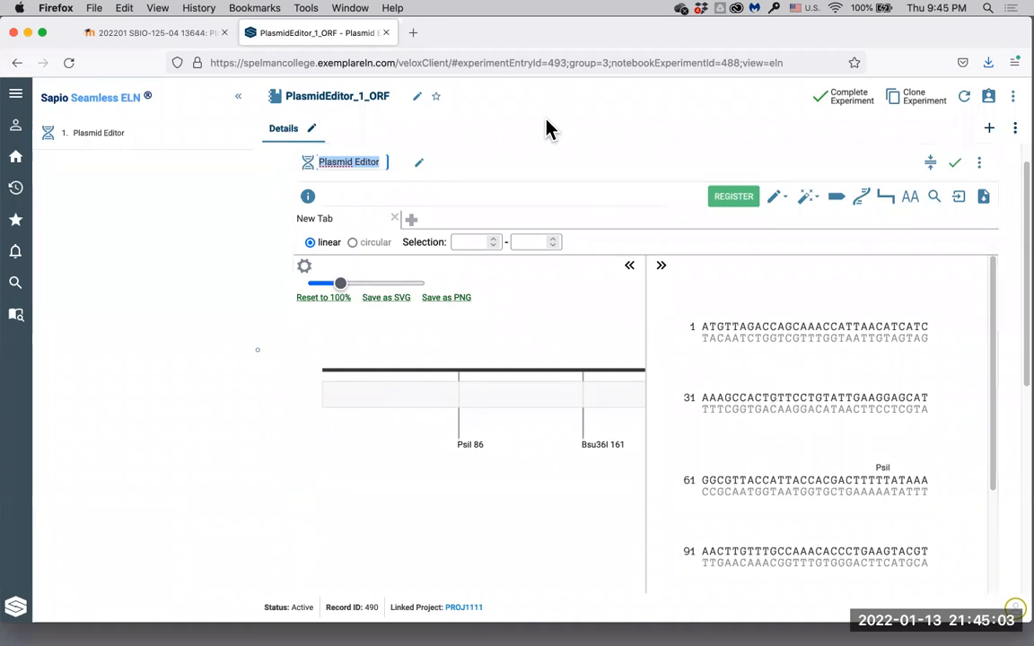
Step: Add a second sequence to the Plasmid Editor by pasting the DNA sequence that starts with ATGAACAGCGATGAGG and ends with GCCAAGTAG
left_click(411, 221)
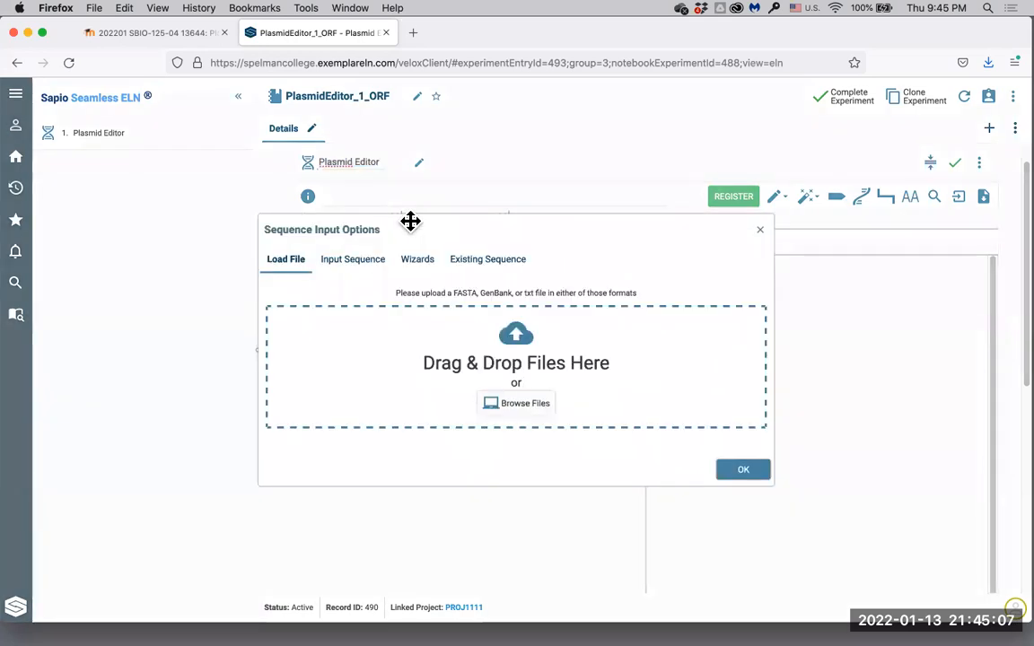
left_click(365, 268)
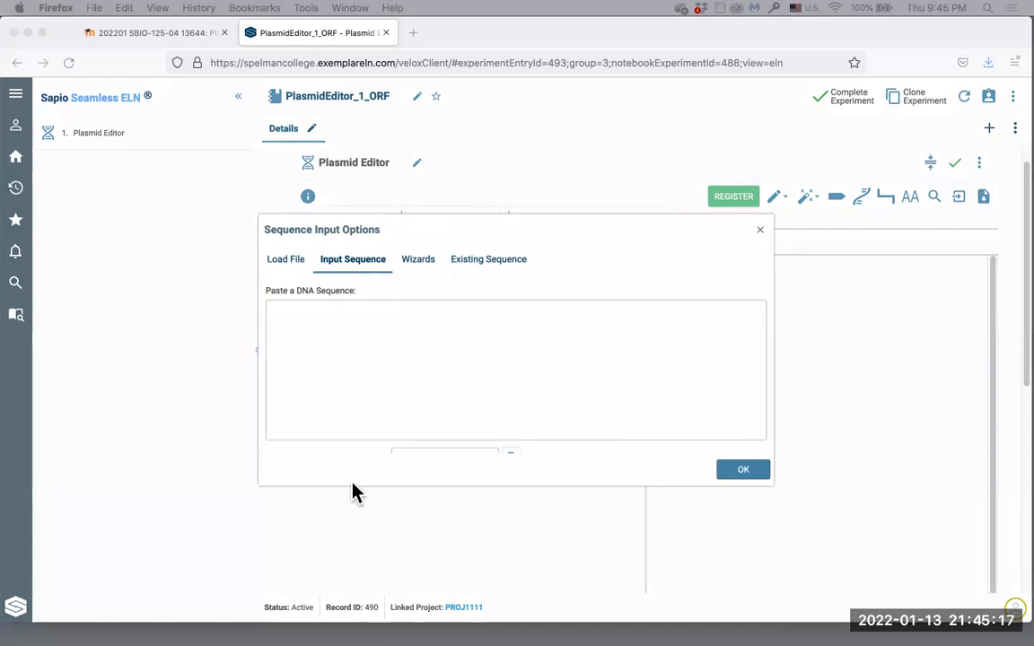
left_click(358, 332)
type("ATGAACAGCGATGAGGTGCAACTGATCAAGAAGACCTGGGAAATCCCCGTGGCAACACCAACAGATTCTGGAGCGGCGATACTGACGCAGTTTTTCACCGCTTTCCGTCCAACTTGGAGAAGTTCCCCTTCCGCGATGTTCCTTTGGAGGAGCTAAGTGGAAATGCTCGCTTCCGAGCACATGCCGGCAGAATCATAAGGGTCTTTGACGAGTCCATCCAGGTCCTGGGCCAGGATGGCGATCTGGAGAAGCTGGACGAGATCTGGACCAAAATTGCCGTTAGTCACATTCCGCGGACCGTTTCAAGGAGTCTTACAACCAACTGAAAGGAGTTATCCTGGATGTGCTGACAGCTGCCTGCAGTCTGGACGAGAGTCAAGCGGCCACGTGGGCCAAGCTGGTGGACCATGTCTACGGAATCATCTTCAAGGCGATCGACGACGACGGCAACGCCAAGTAG")
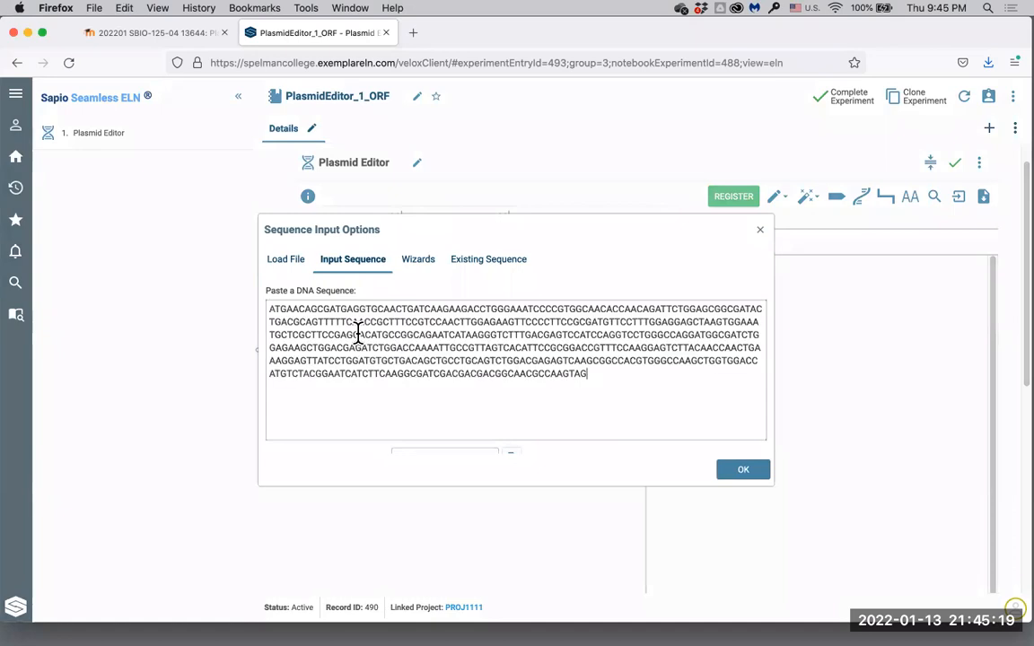
left_click(744, 470)
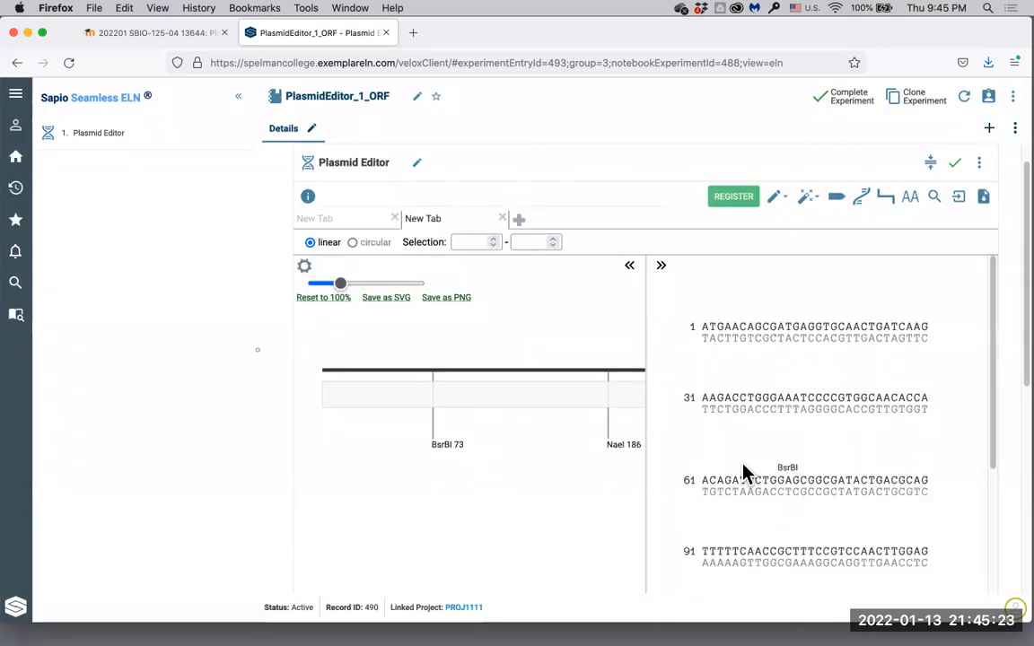
Step: Return to the PlasmidEditor_1_ORF quiz page and start a quiz preview
left_click(150, 36)
scroll(277, 418, "down", 2)
left_click(381, 532)
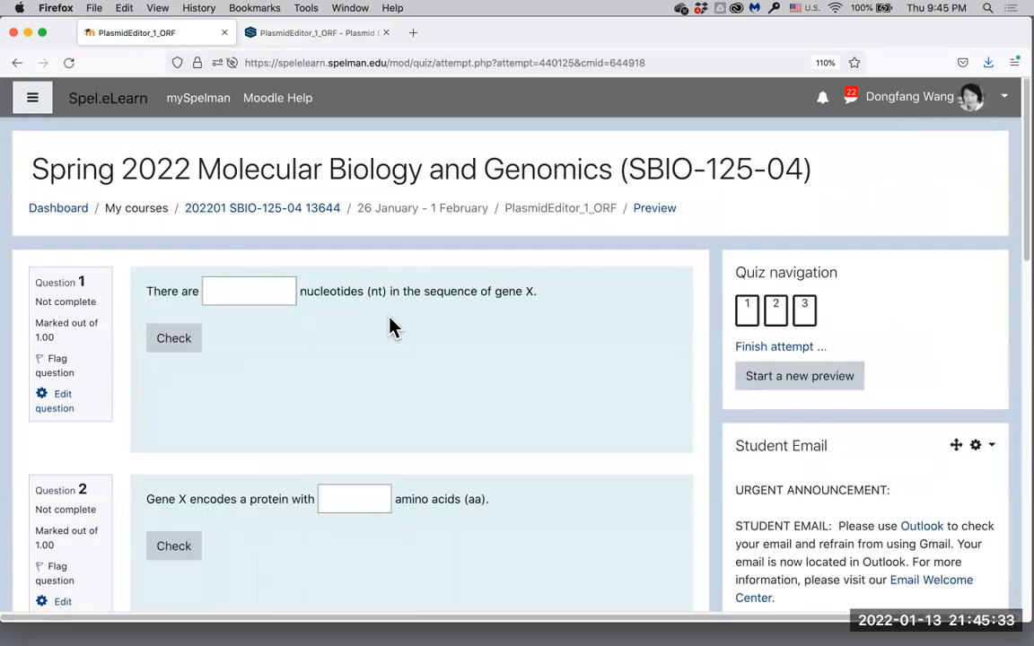
Step: Check the second sequence's total length in the Plasmid Editor and enter 462 as the nucleotide count in quiz question 1
left_click(342, 41)
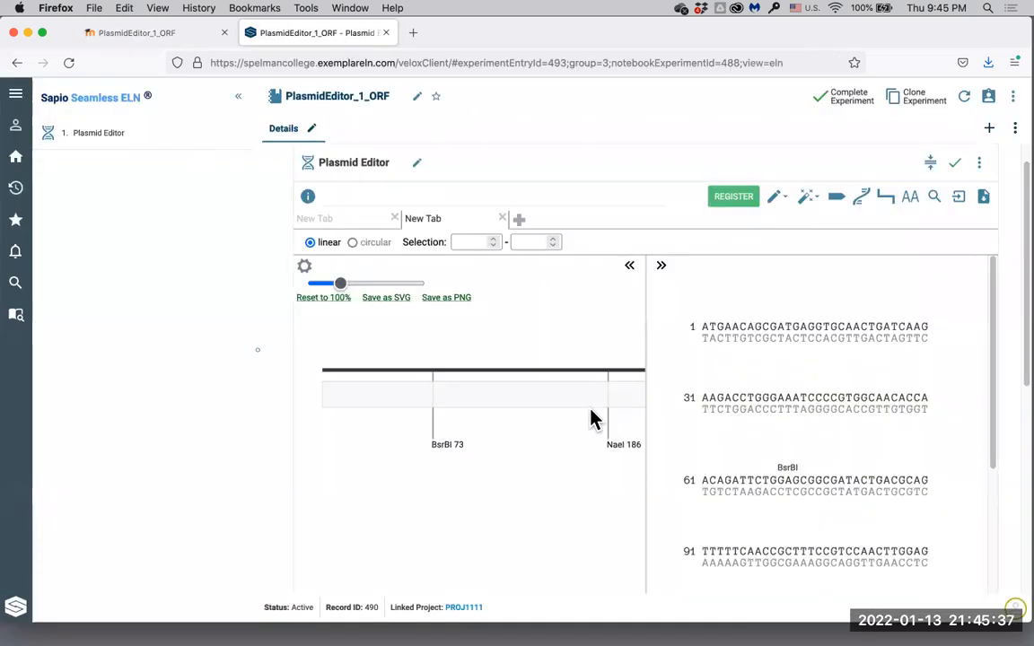
scroll(768, 442, "down", 6)
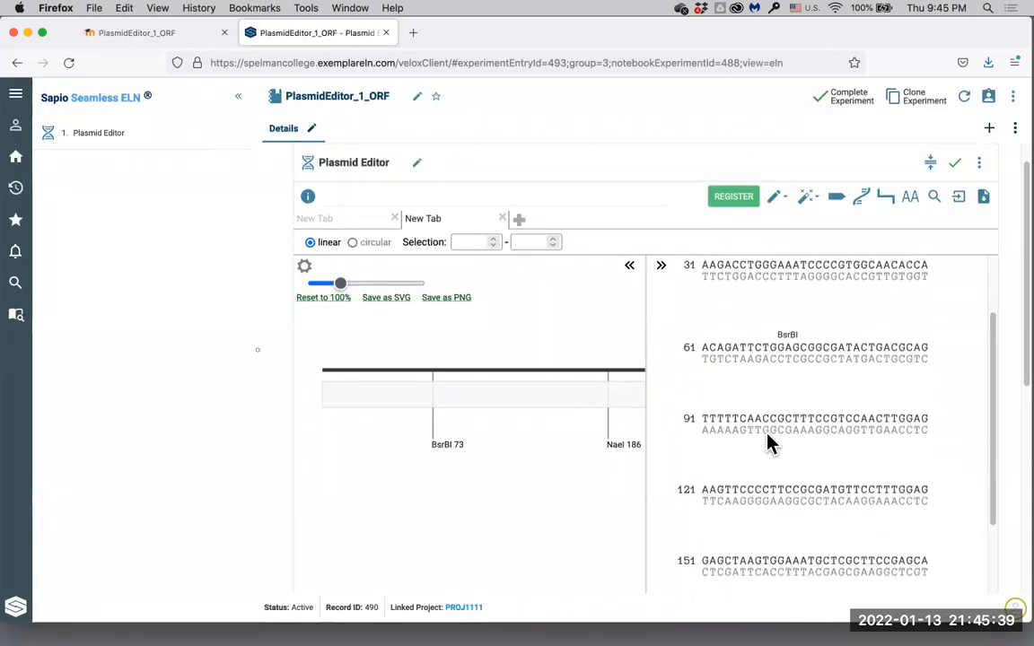
scroll(767, 441, "down", 3)
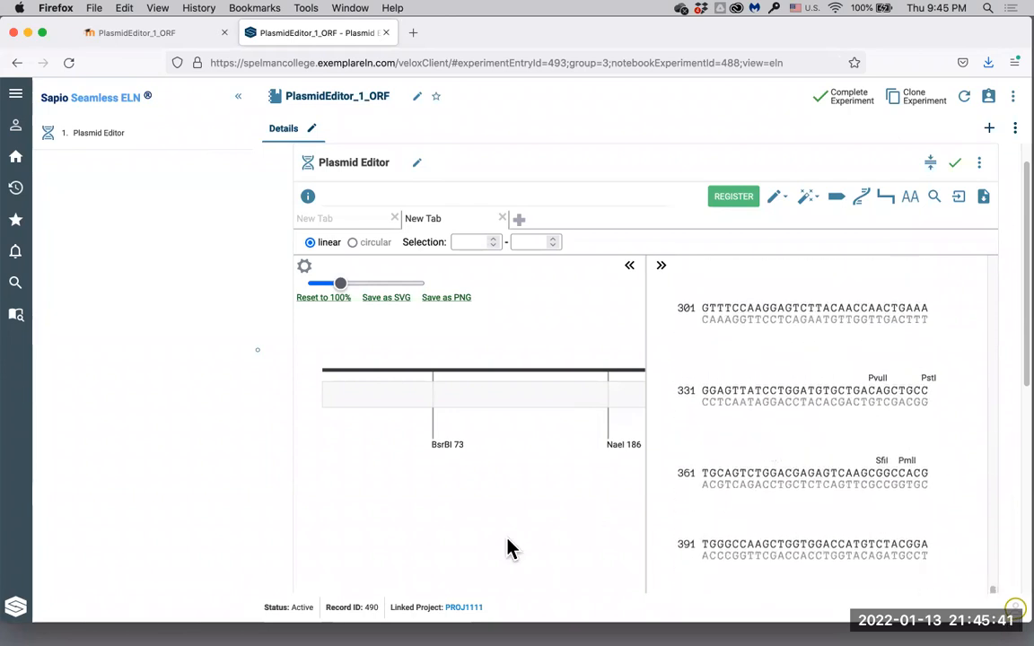
scroll(532, 510, "down", 5)
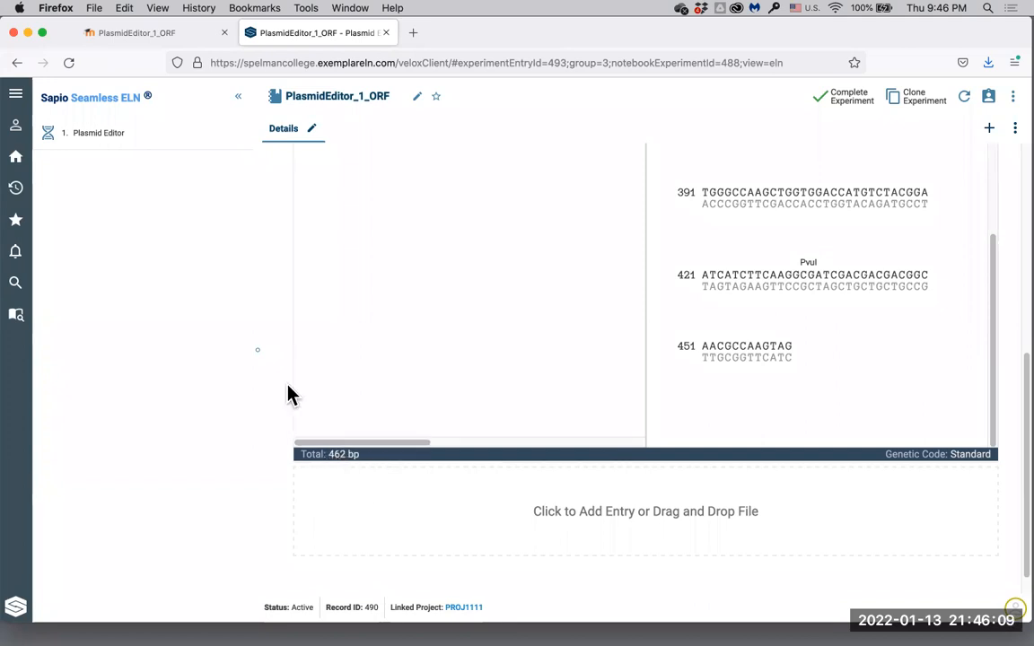
left_click(174, 40)
left_click(238, 292)
type("462")
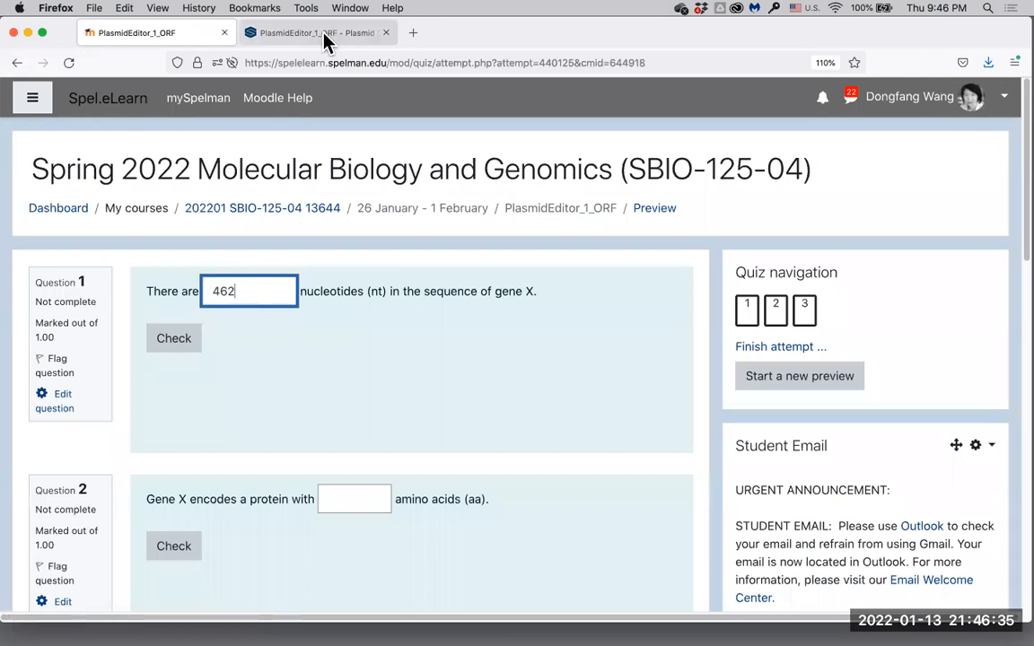
Step: Run ORF Detection on the second sequence in the Plasmid Editor with start 0, end 462, Forward orientation, minimum length 50 and ATG-only initiation codons
scroll(385, 400, "down", 2)
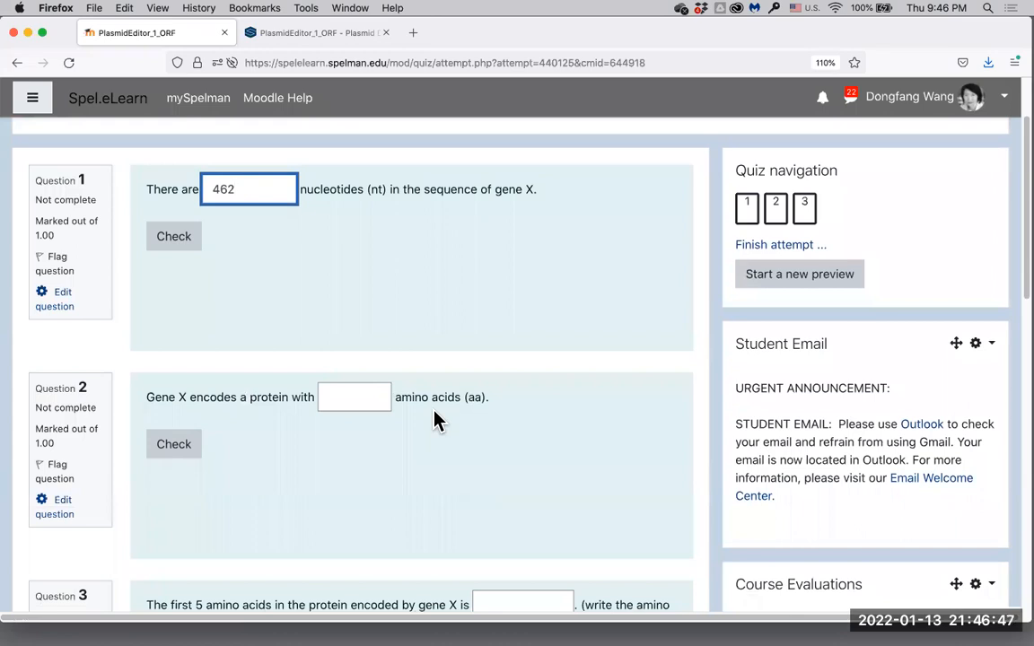
left_click(339, 36)
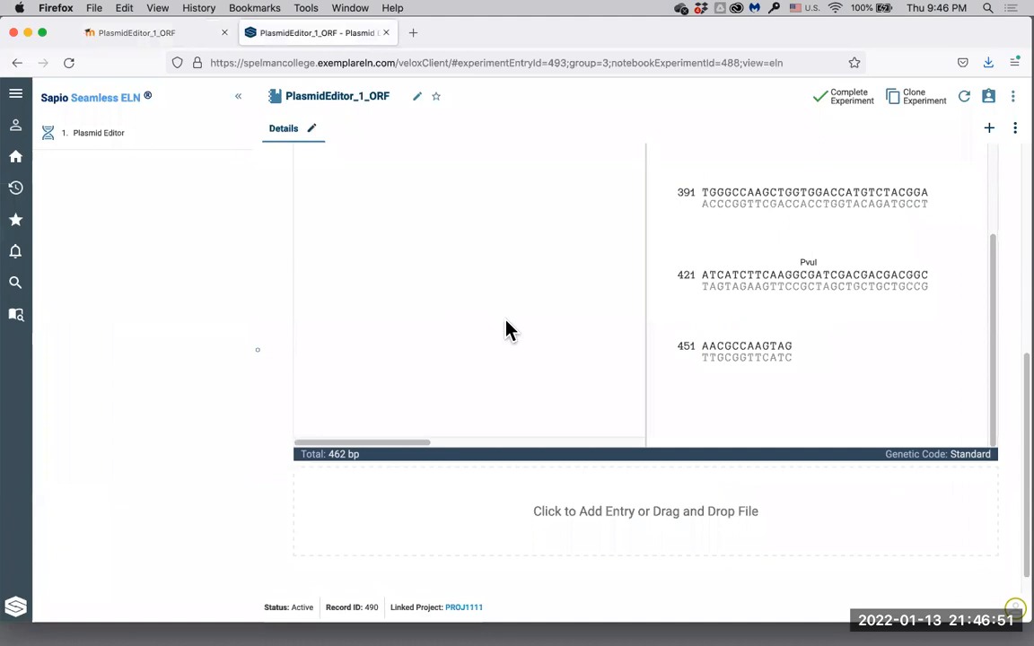
scroll(503, 328, "up", 5)
scroll(706, 380, "up", 8)
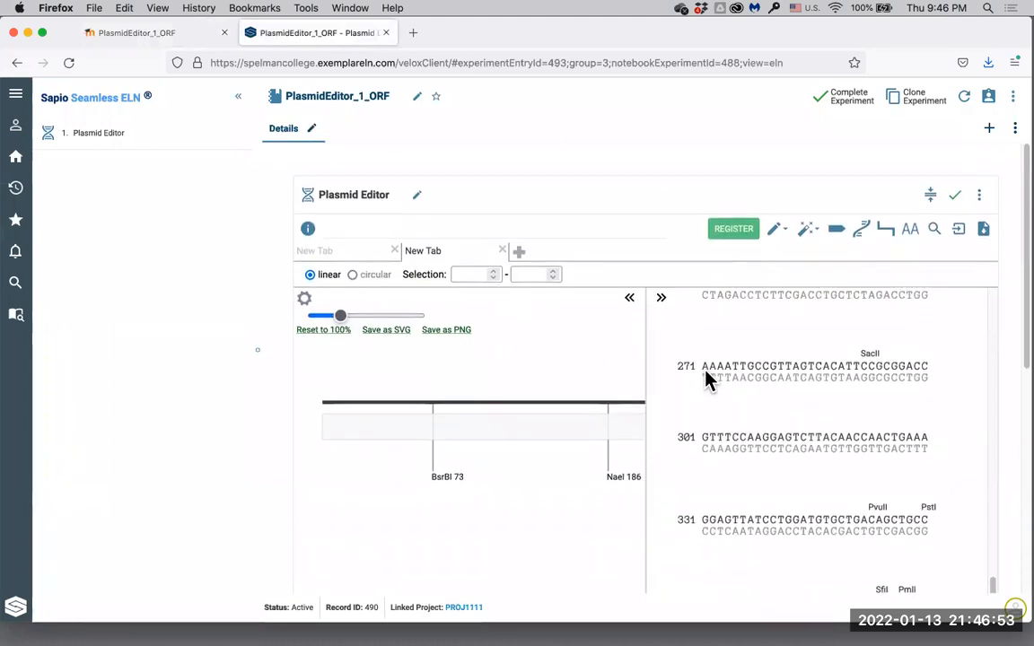
scroll(707, 377, "up", 2)
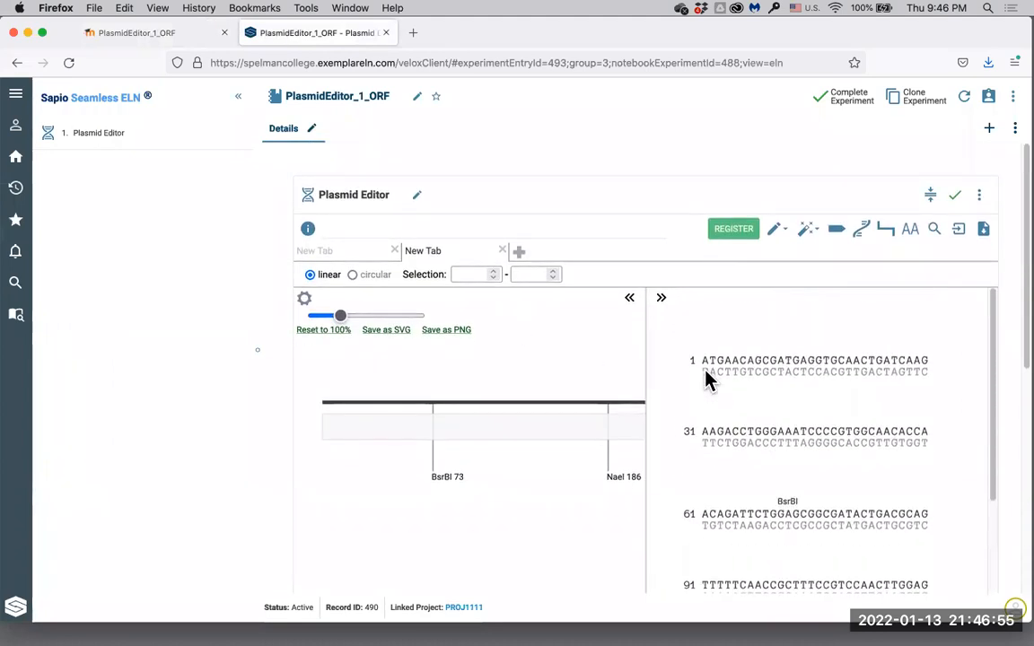
left_click(788, 235)
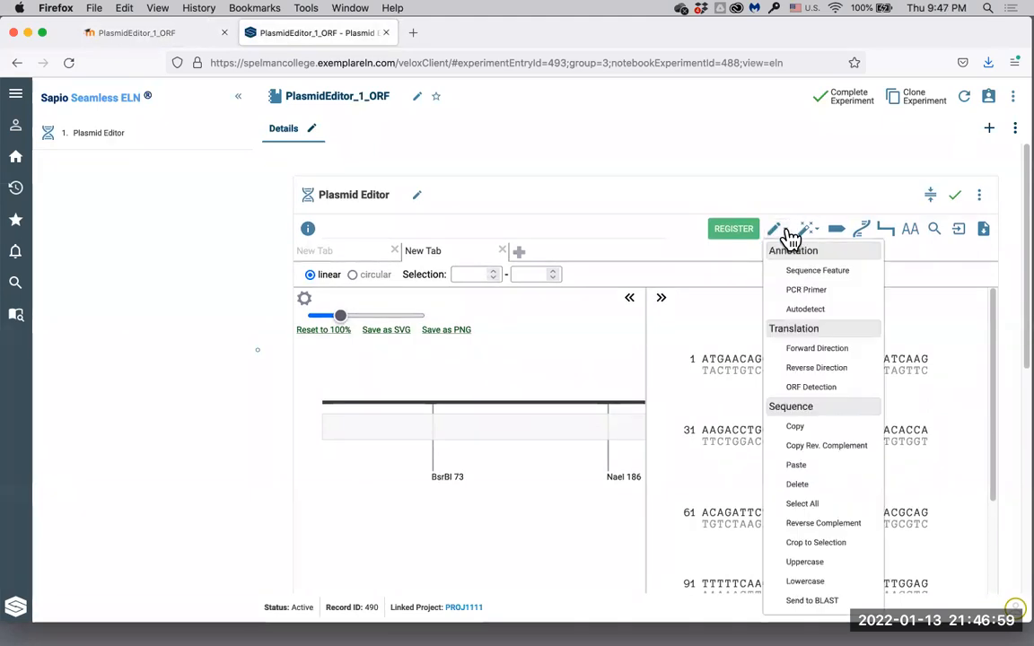
left_click(844, 389)
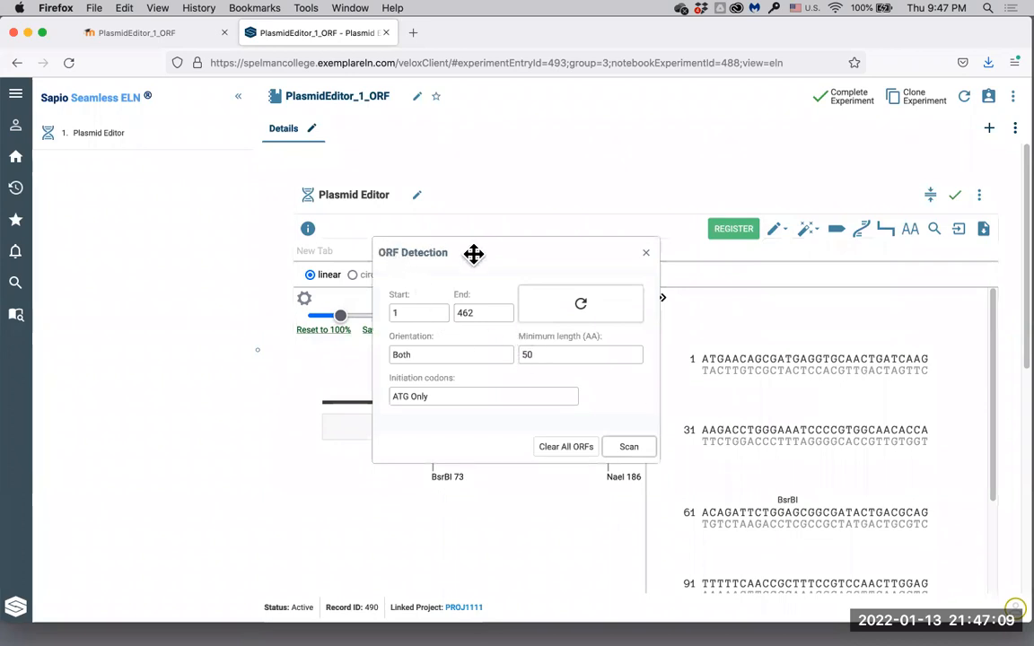
left_click(507, 361)
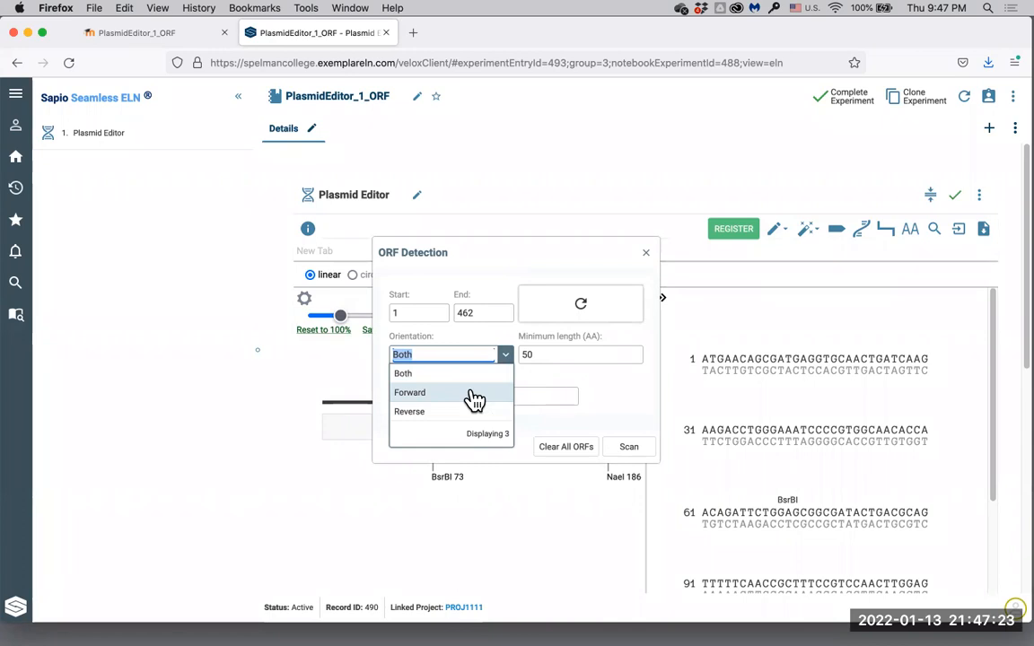
left_click(471, 393)
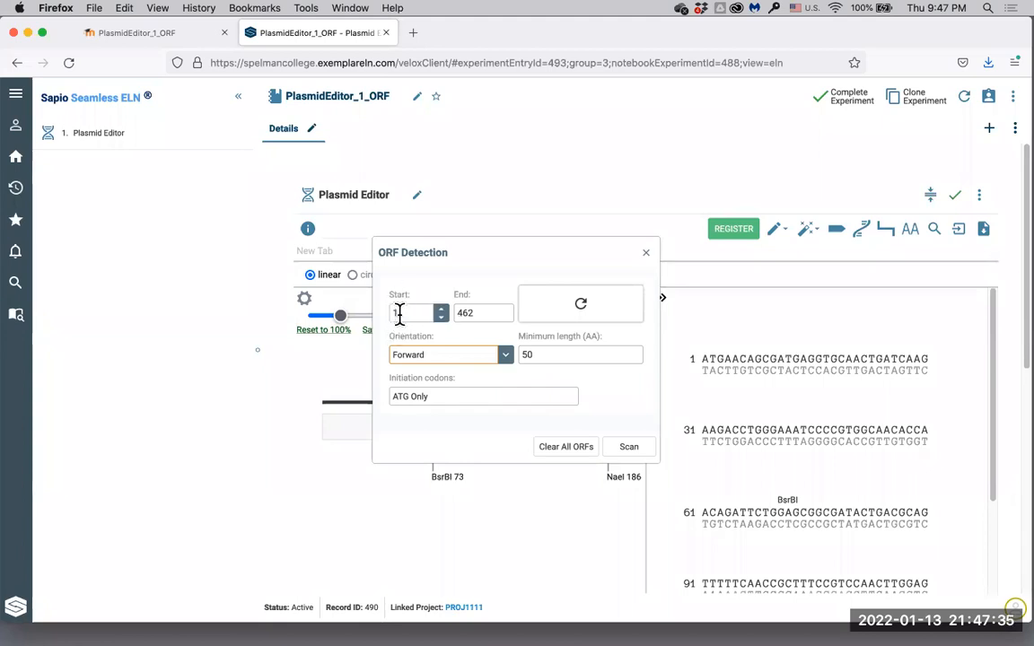
left_click(442, 318)
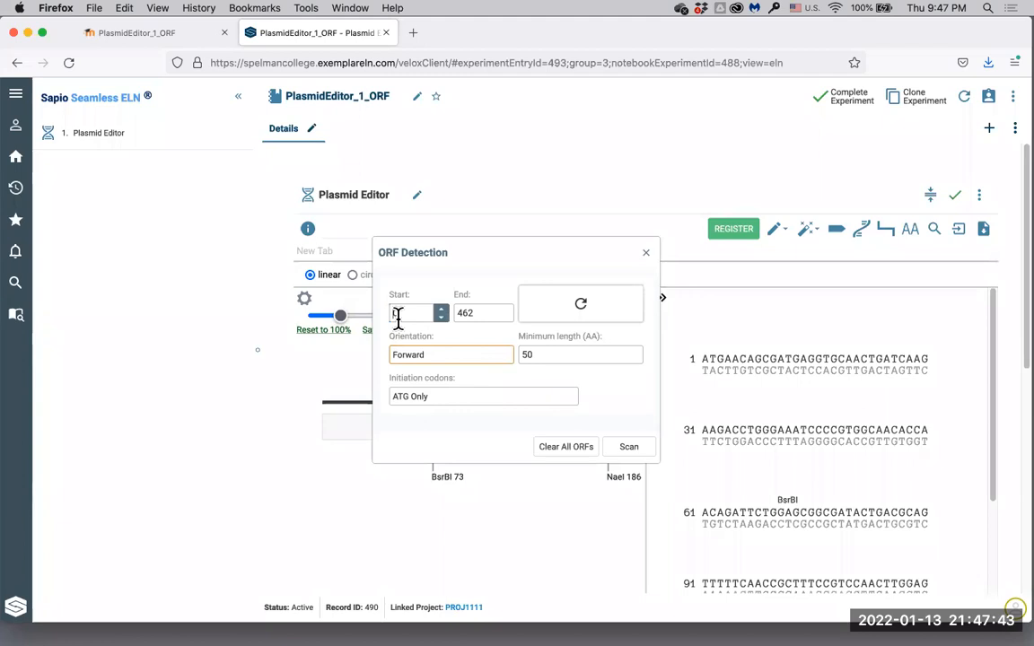
left_click(629, 447)
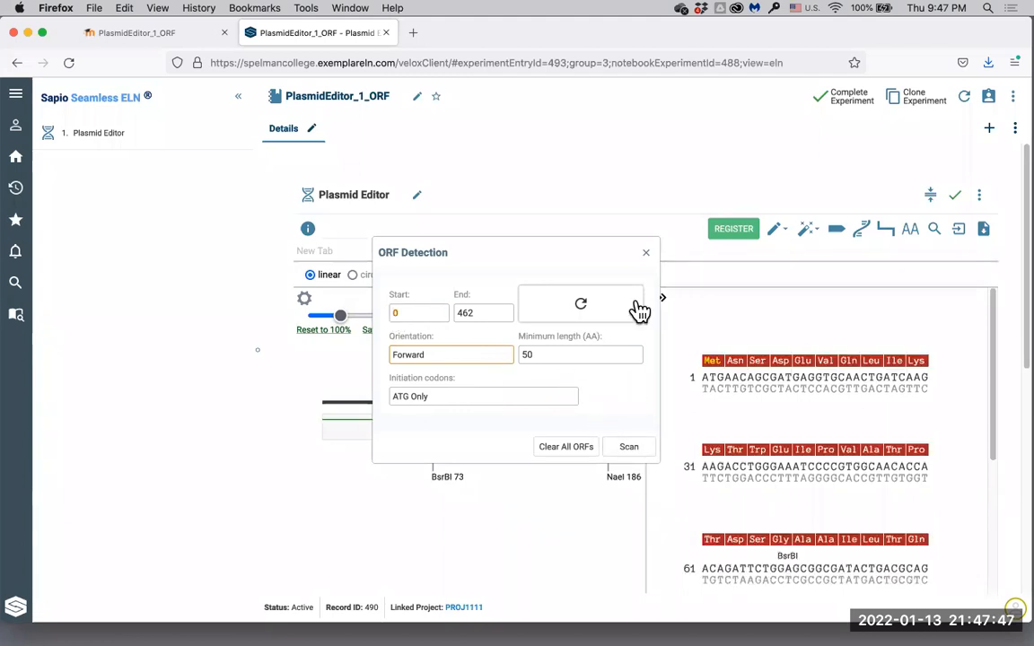
left_click(647, 257)
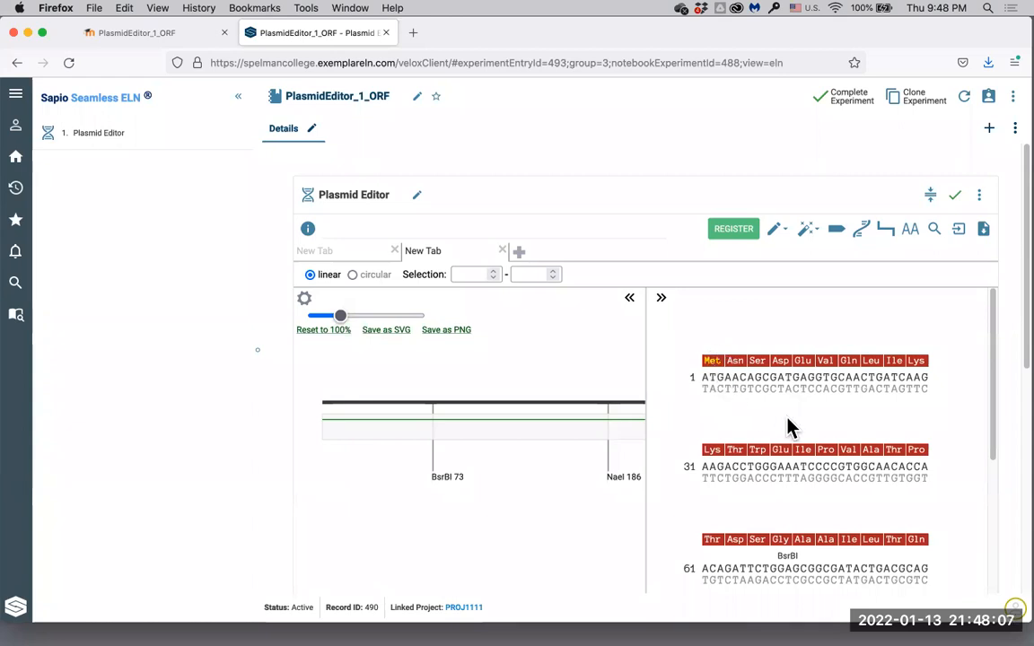
Step: Examine the detected open reading frame from the Met start codon through to the stop codon at the end of the sequence
scroll(789, 429, "down", 7)
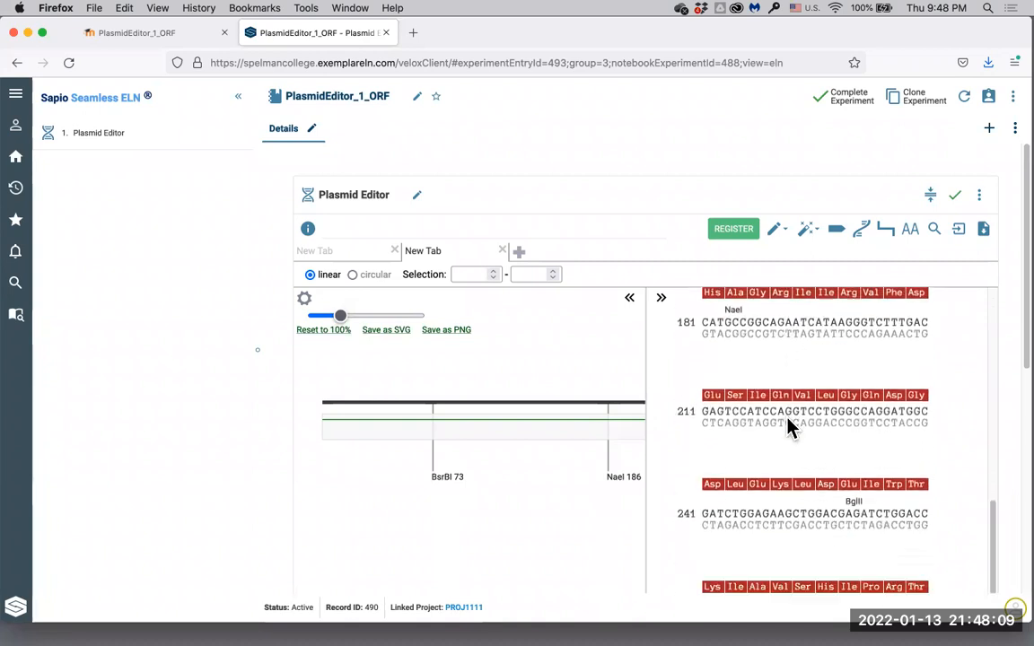
scroll(789, 428, "down", 5)
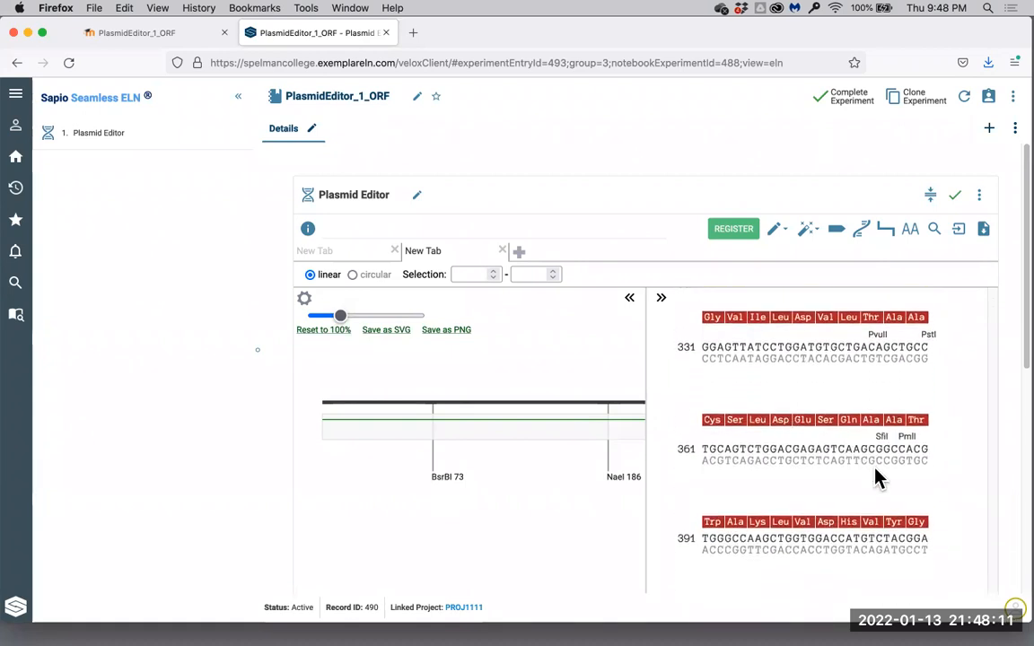
scroll(878, 479, "down", 6)
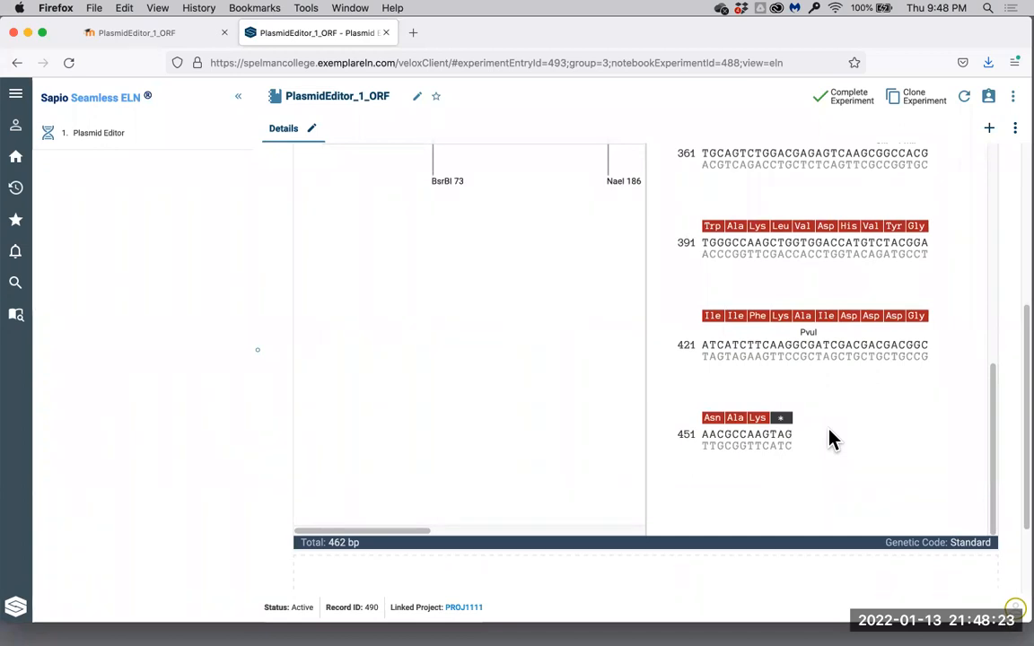
scroll(830, 438, "up", 10)
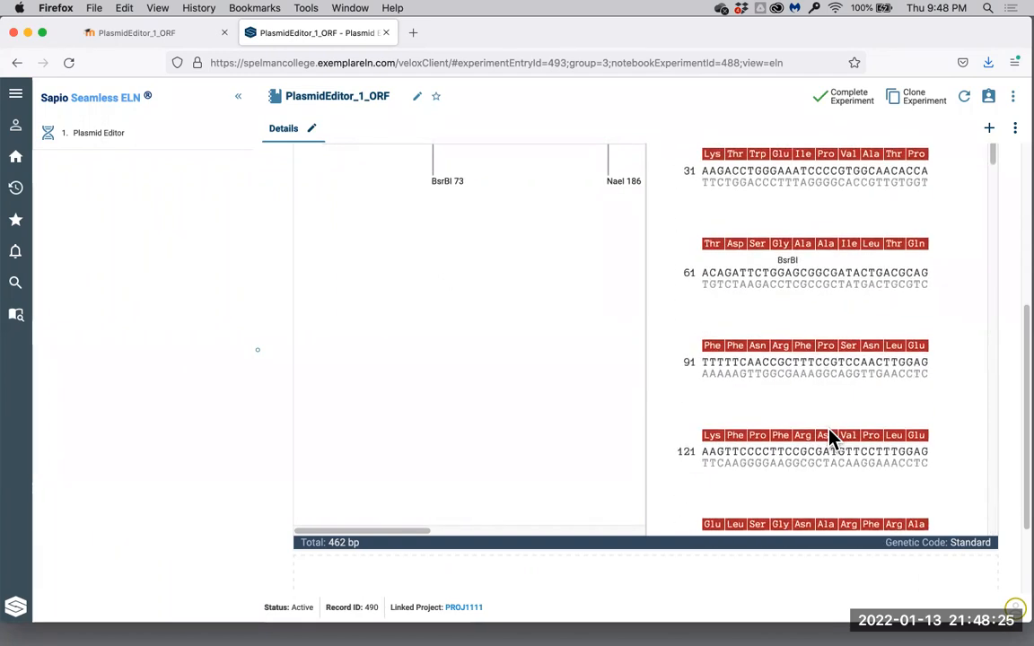
scroll(853, 269, "up", 4)
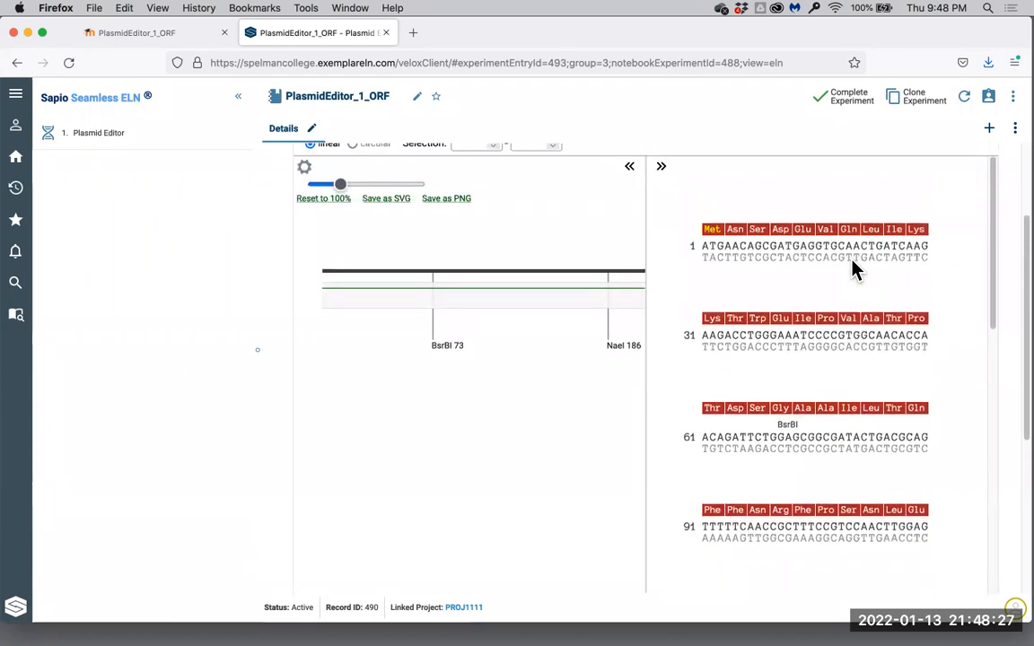
scroll(856, 271, "up", 1)
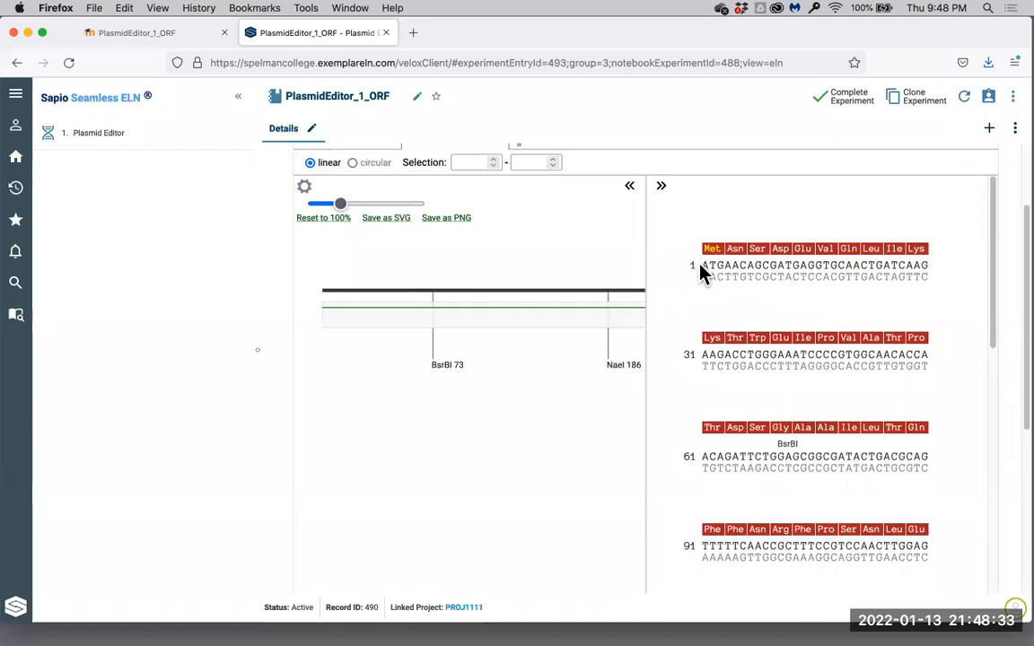
Step: Select nucleotides 1 to 462 of the sequence and translate them in the forward direction
left_click_drag(704, 273, 744, 277)
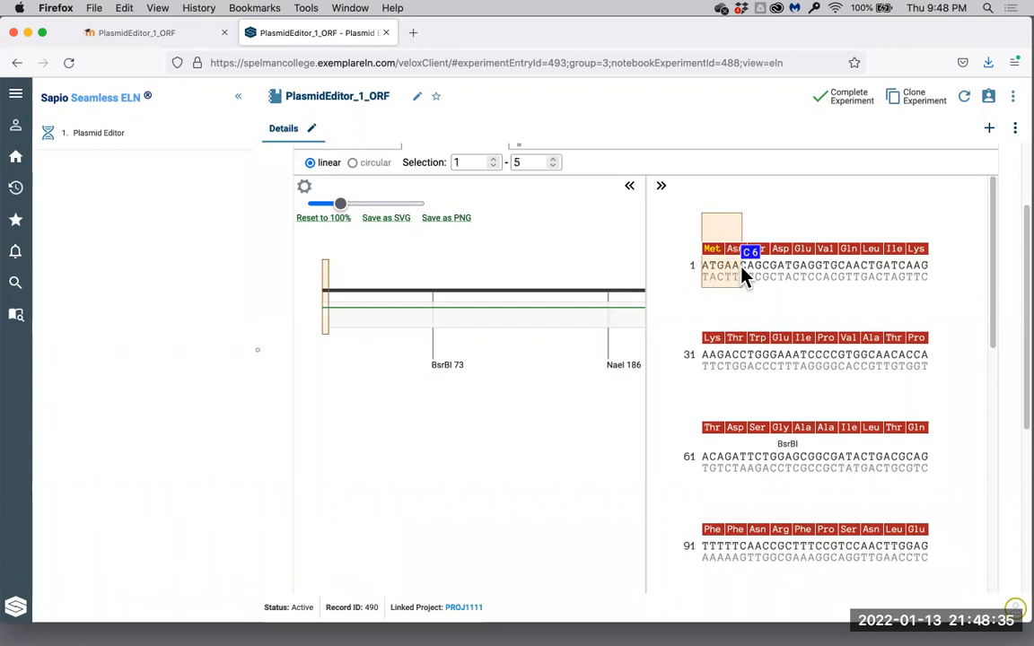
scroll(779, 364, "down", 3)
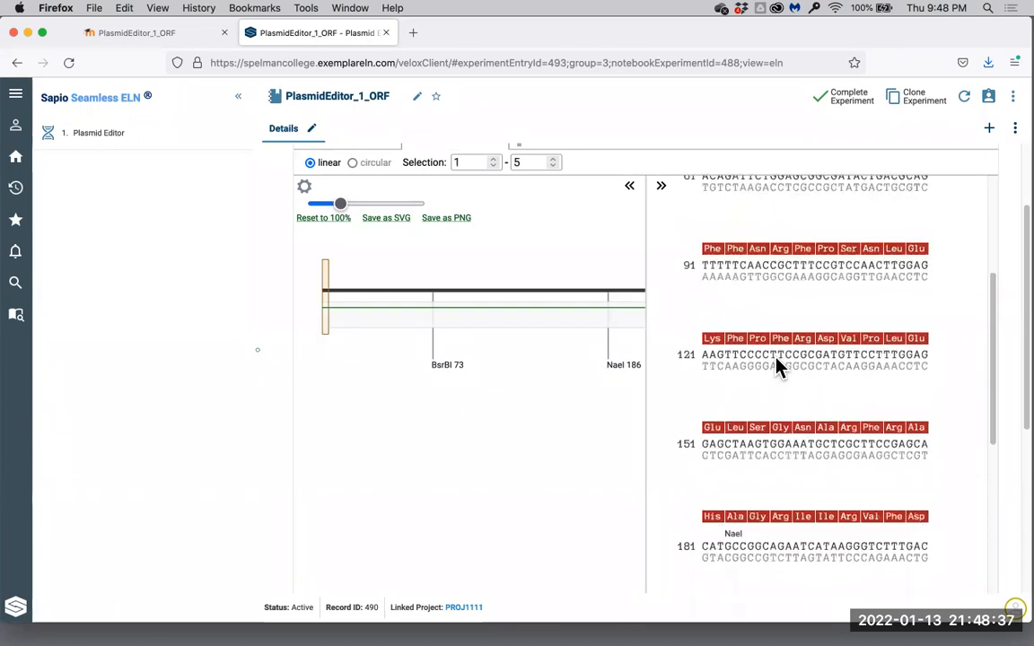
scroll(779, 364, "down", 10)
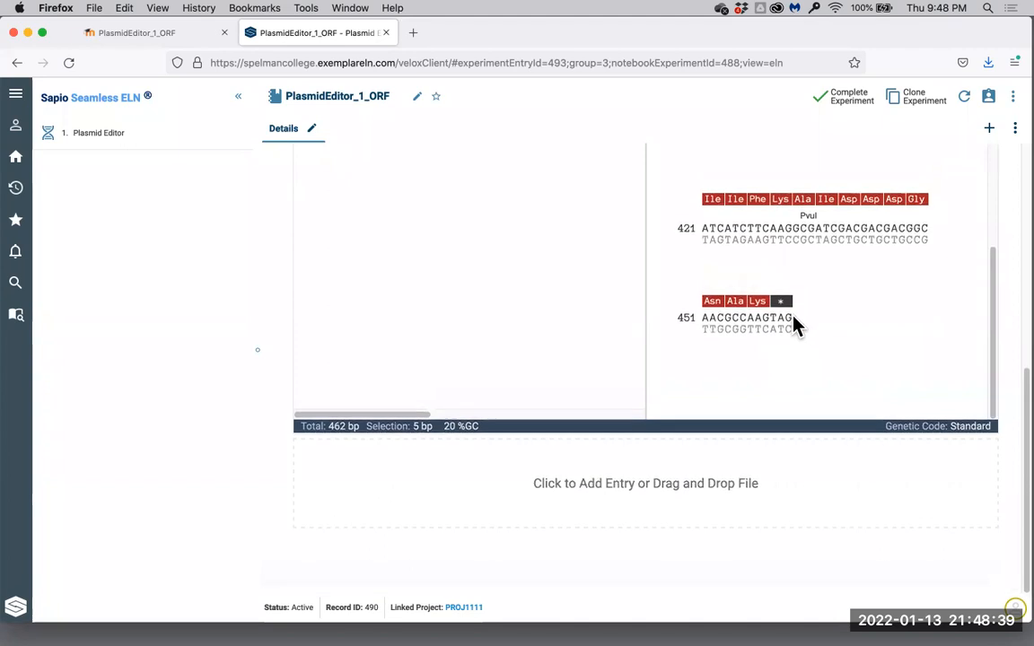
key("super+a")
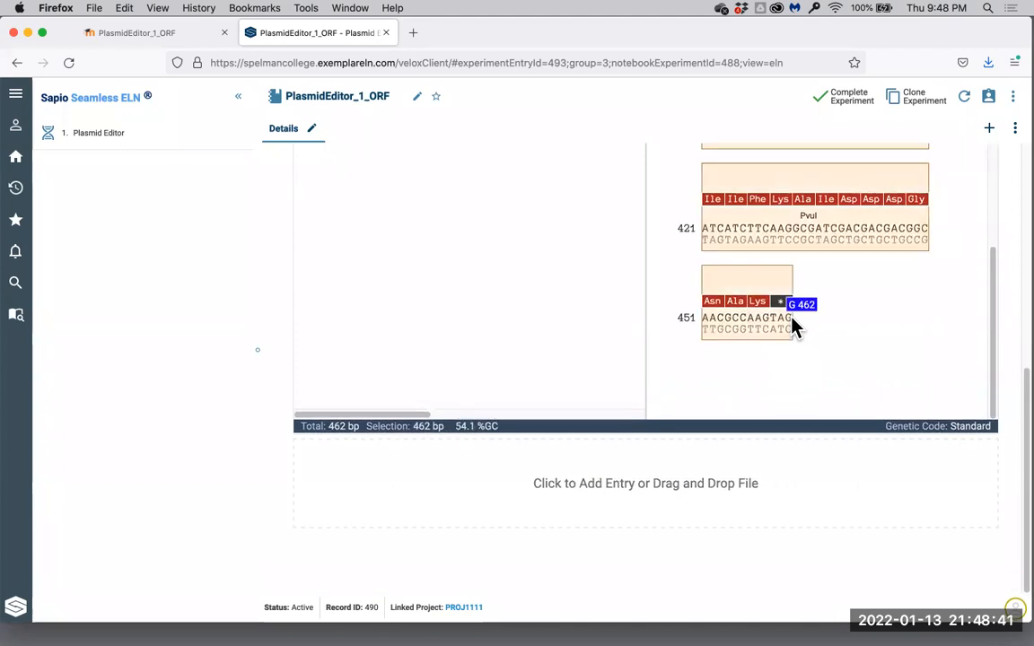
scroll(853, 317, "up", 15)
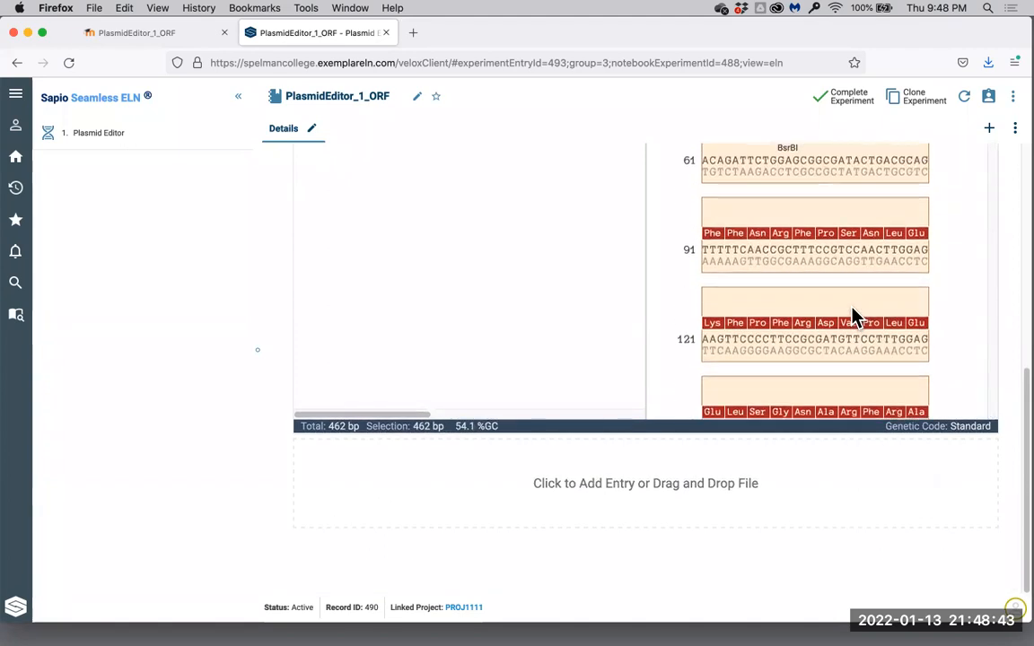
scroll(852, 307, "up", 1)
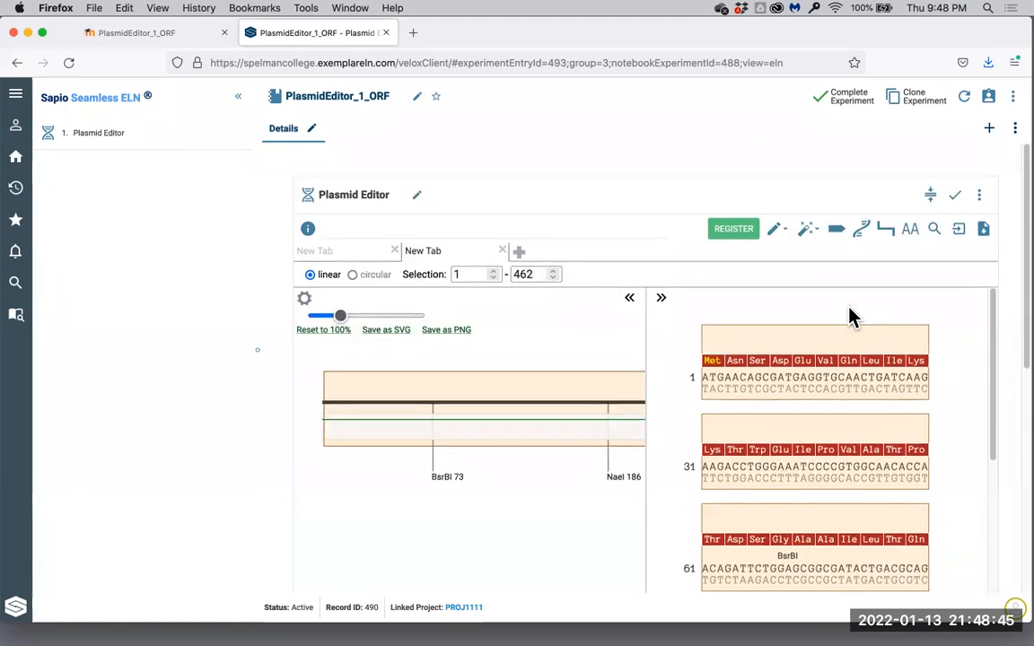
left_click(778, 230)
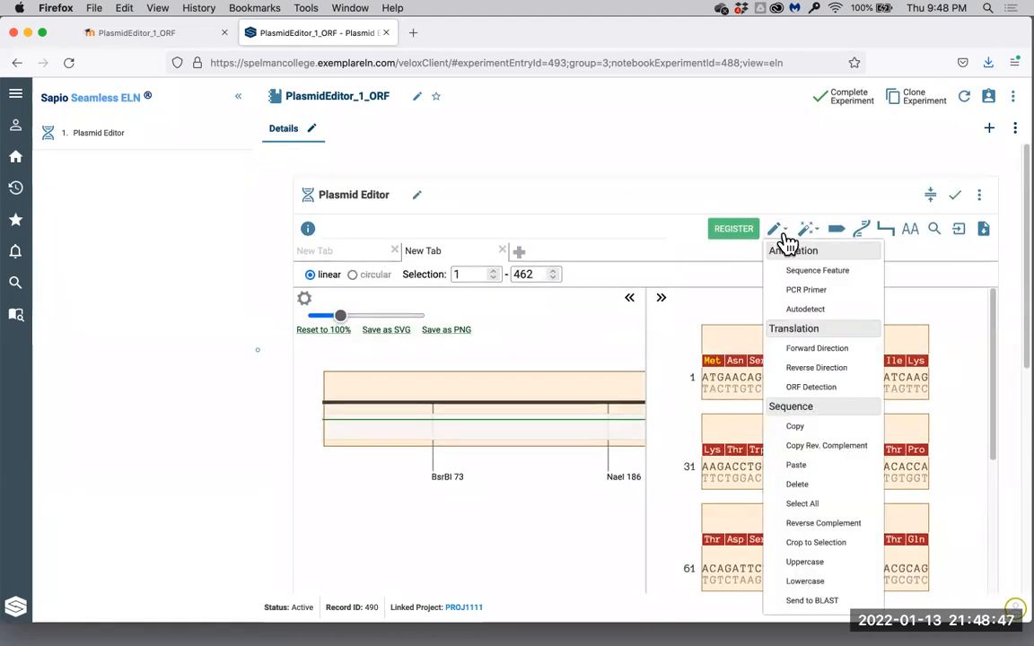
left_click(834, 356)
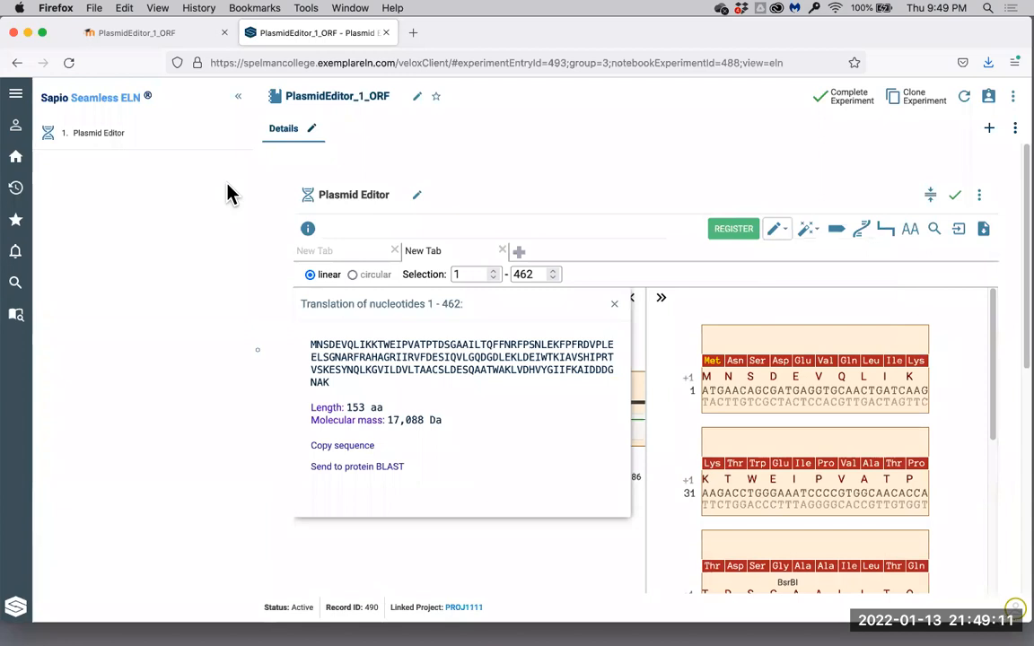
Step: Return to the quiz, enter 153 as the number of amino acids in question 2 and check the answer
left_click(154, 36)
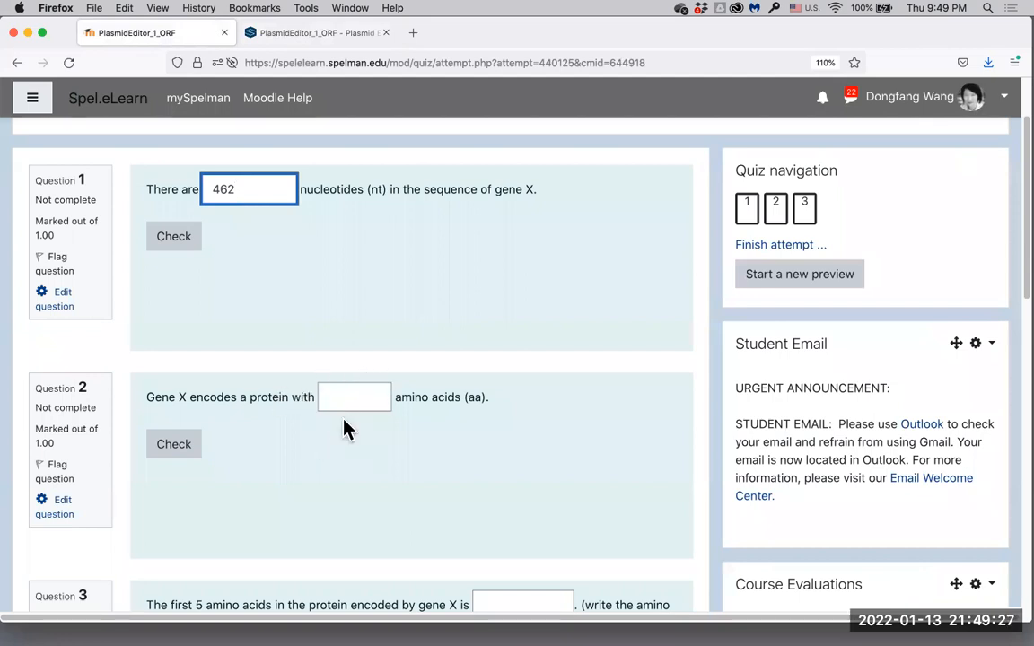
scroll(335, 473, "down", 4)
left_click(334, 235)
type("153")
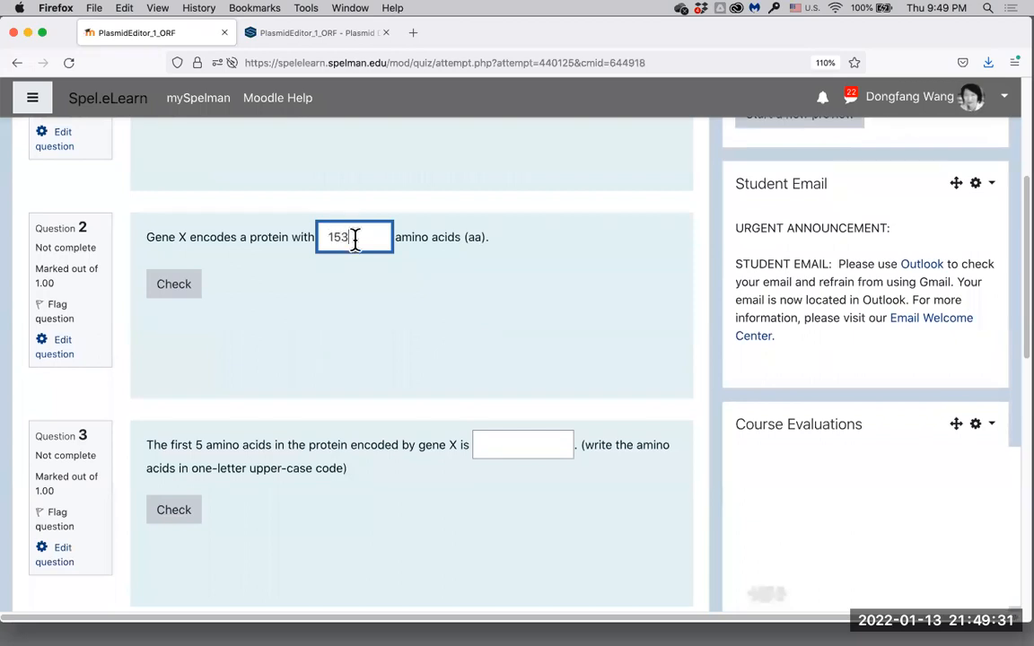
left_click(176, 293)
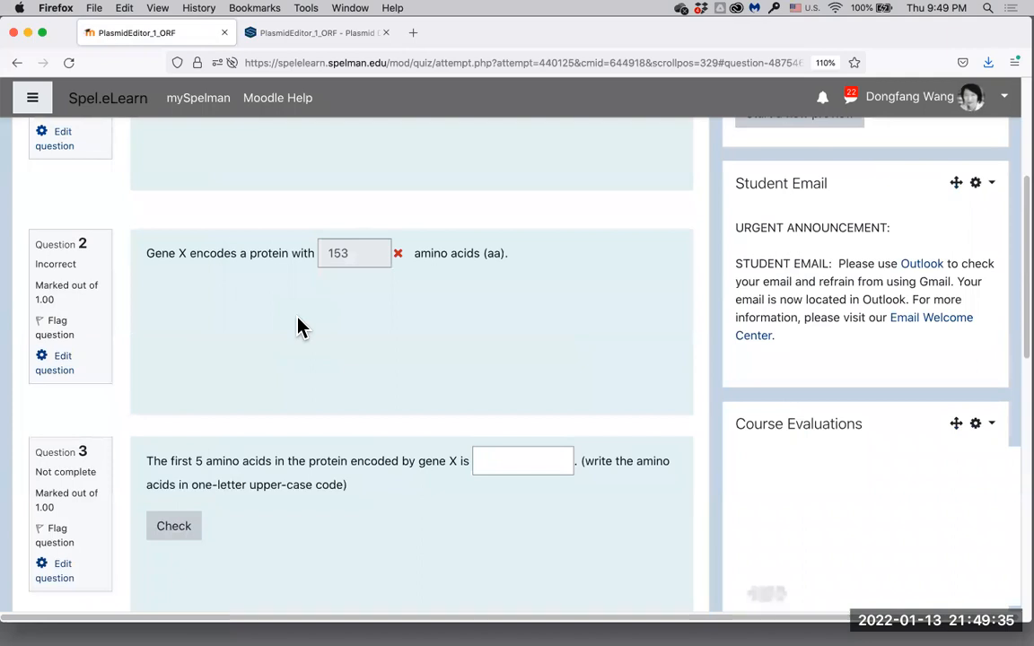
Step: Try to copy the first five amino acids from the translation result into quiz question 3, and clear the pasted text
scroll(298, 318, "down", 1)
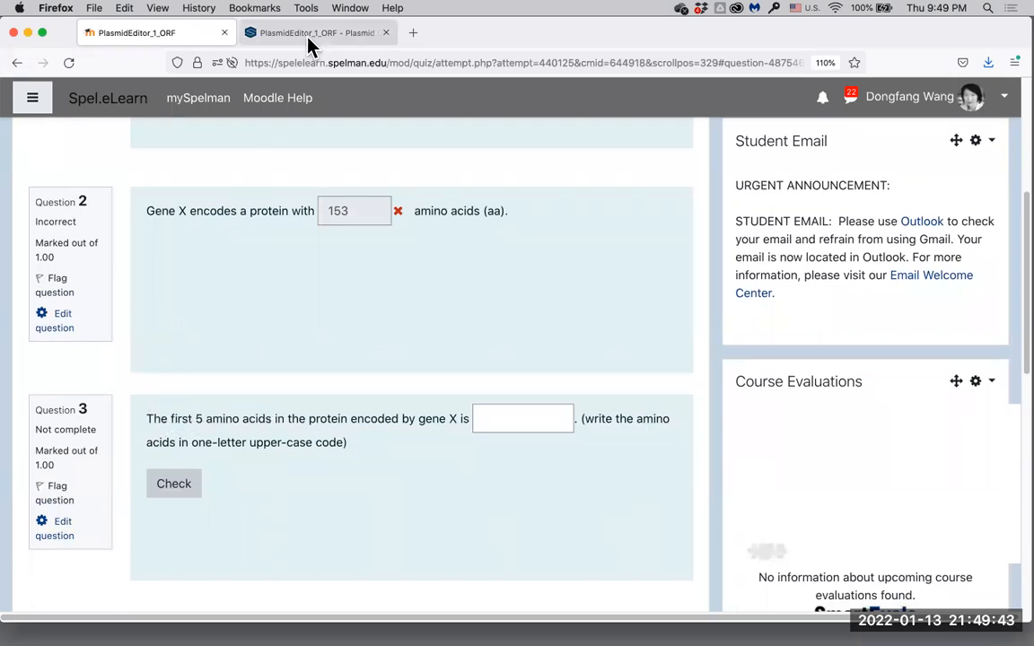
left_click(283, 29)
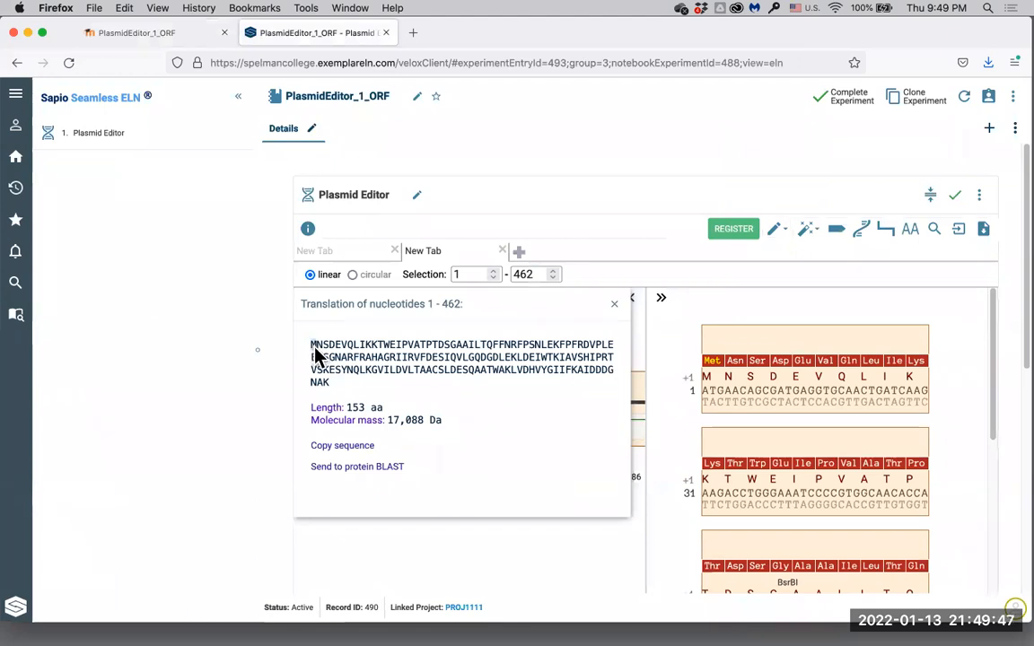
left_click_drag(316, 354, 347, 357)
key("super+c")
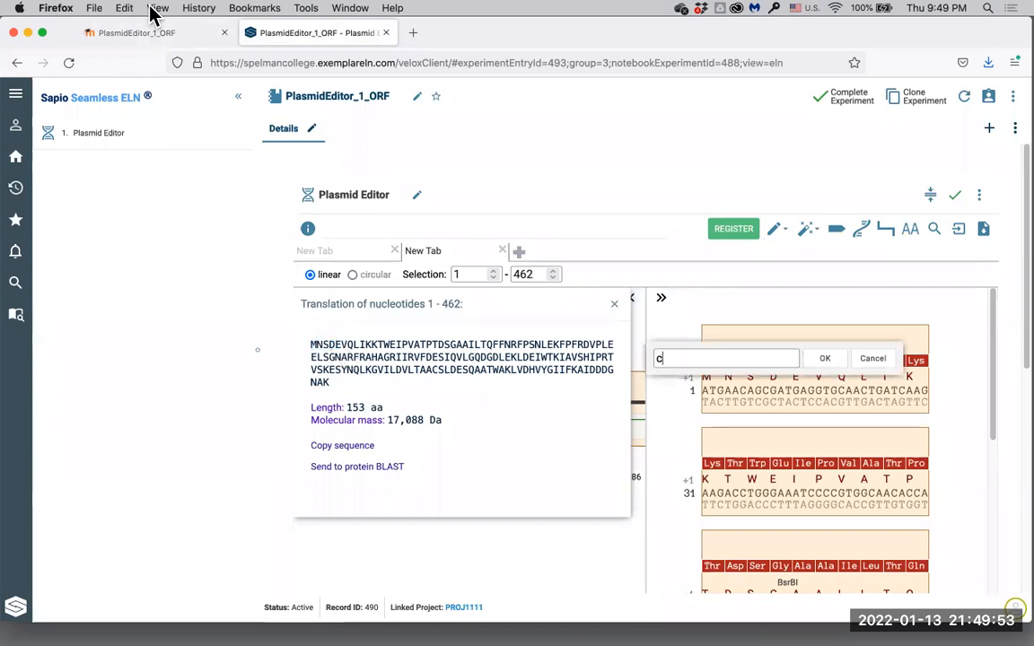
left_click(139, 27)
left_click(515, 420)
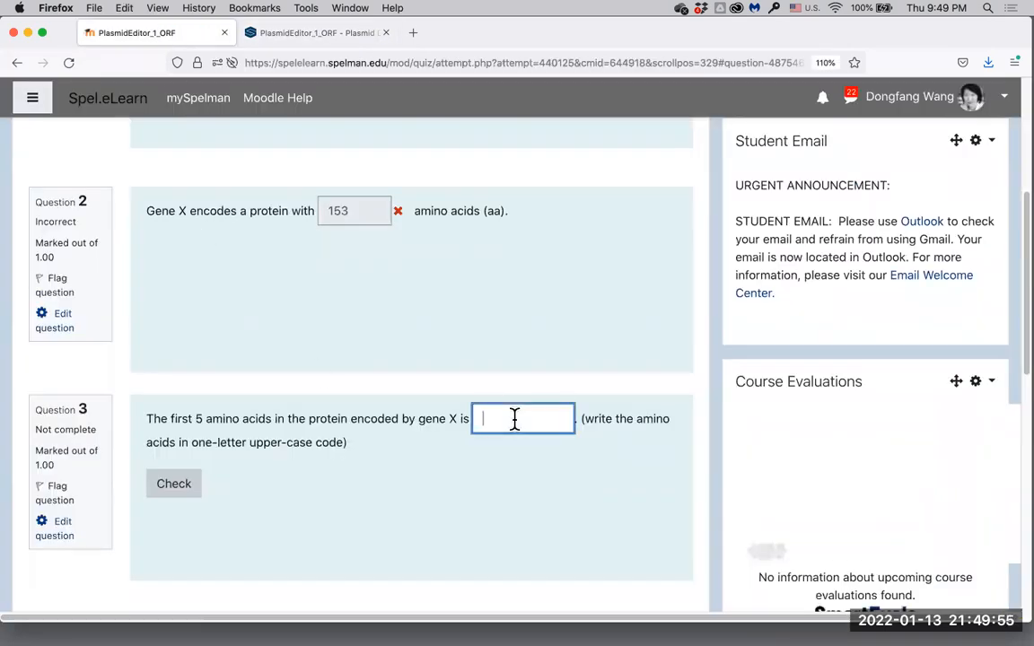
key("super+v")
key("super+a")
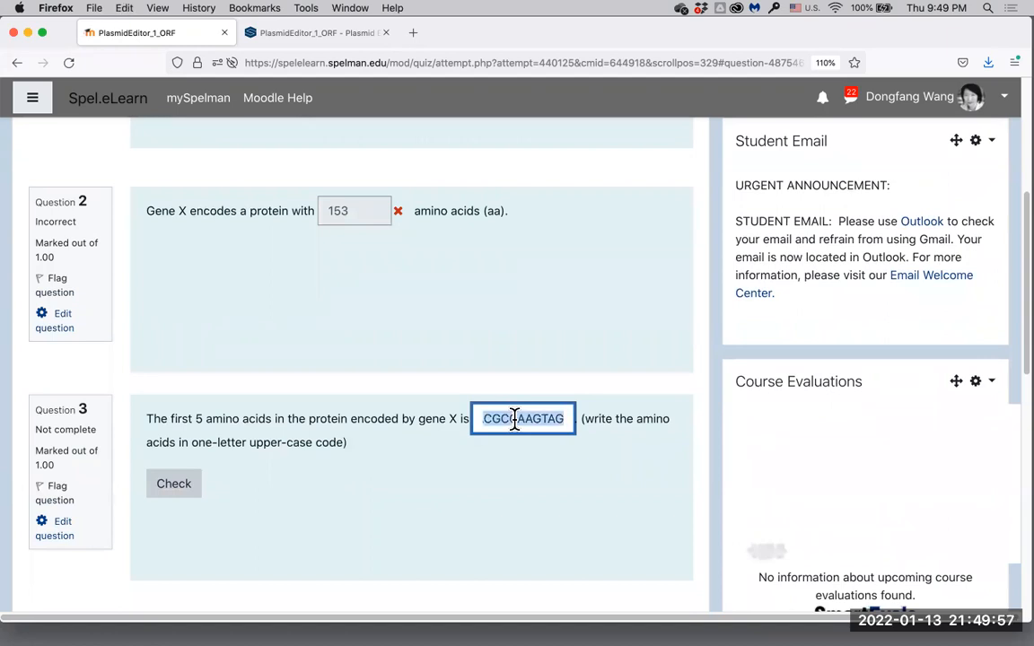
key("BackSpace")
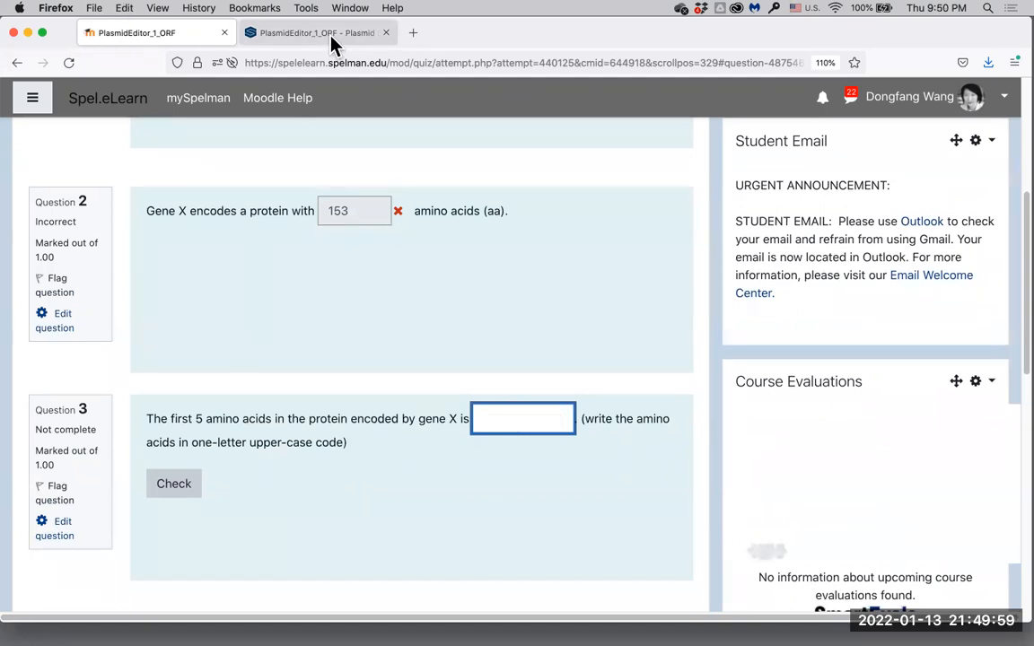
left_click(299, 32)
mouse_move(313, 348)
left_mouse_down()
mouse_move(347, 353)
mouse_move(320, 356)
left_mouse_up()
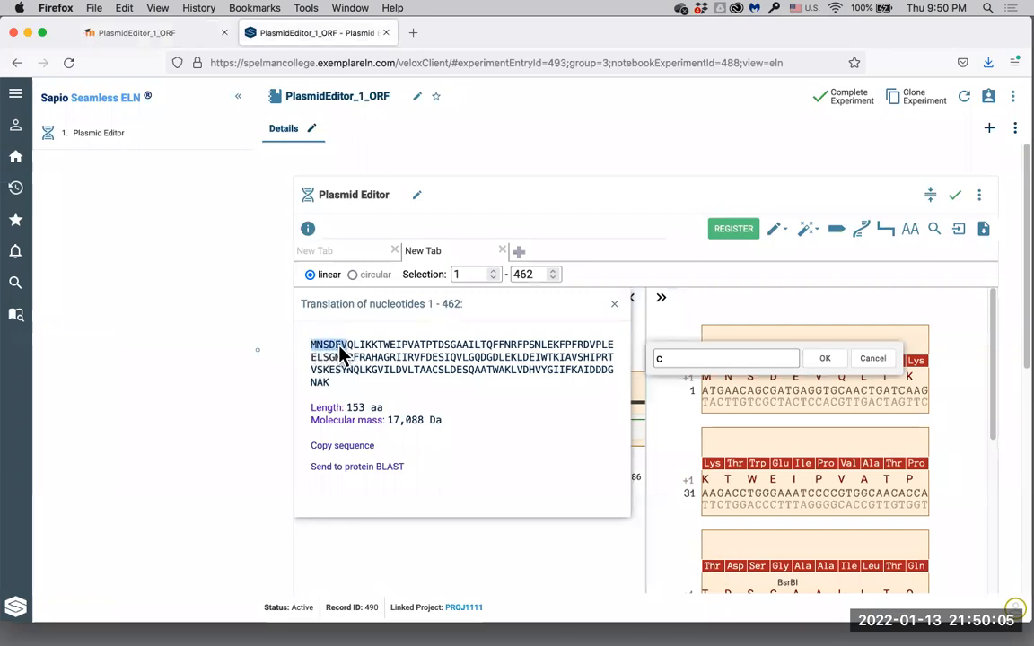
key("super+c")
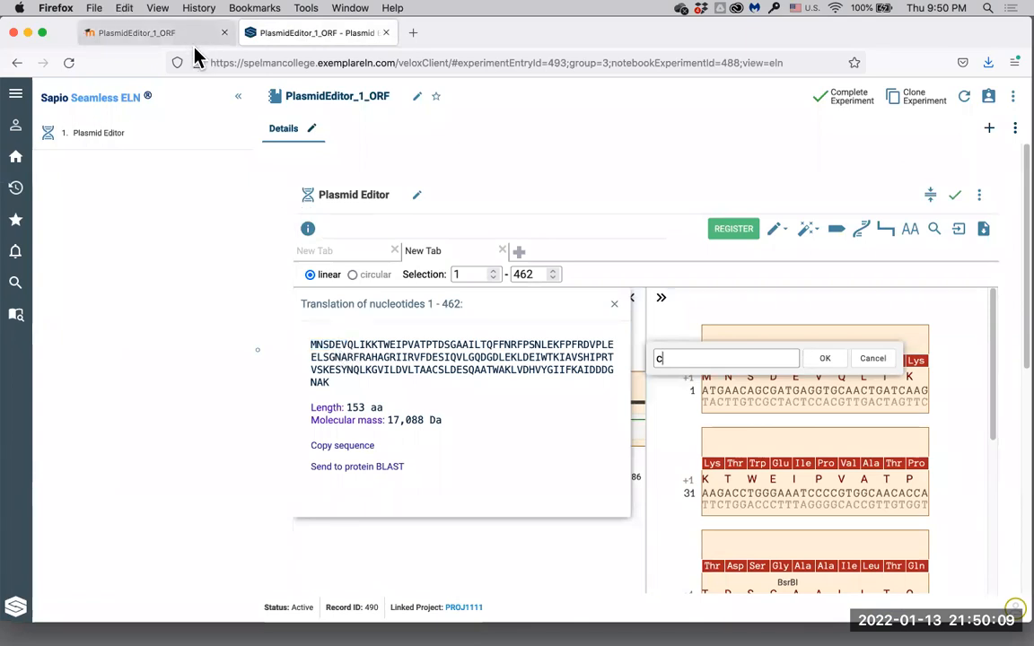
left_click(873, 359)
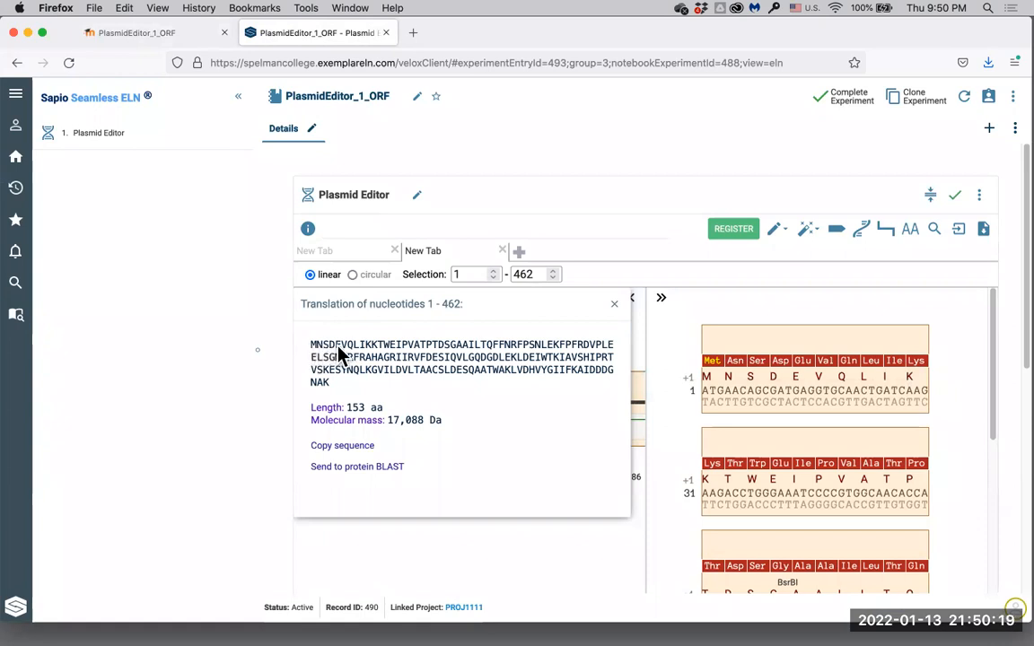
Step: Return to the quiz, enter MNSDE as the first five amino acids in question 3 and check the answer
left_click(148, 32)
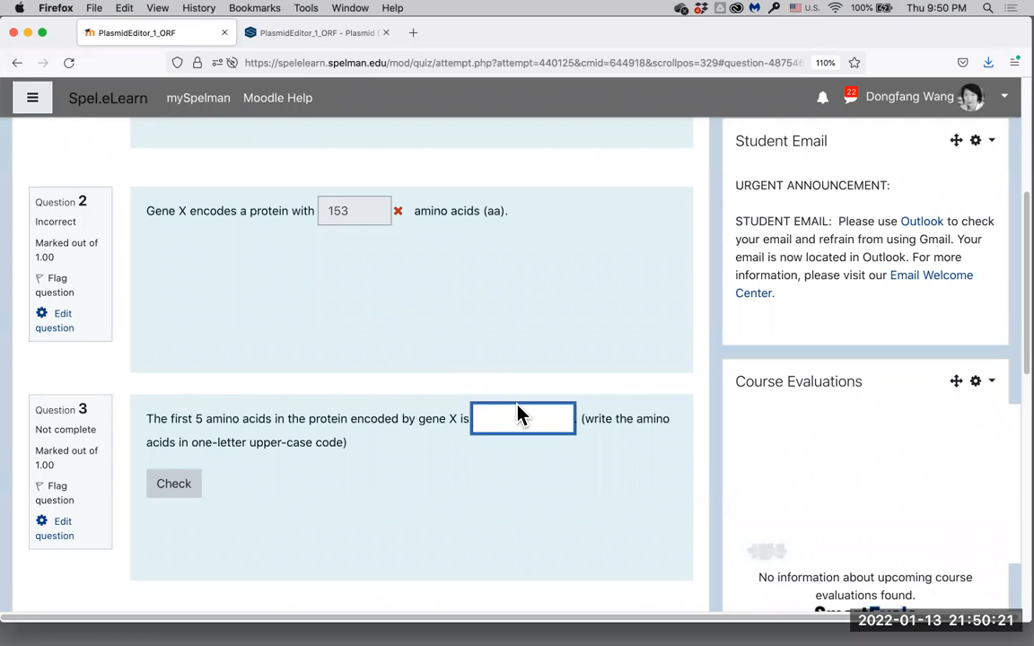
type("MNSDE")
left_click(170, 484)
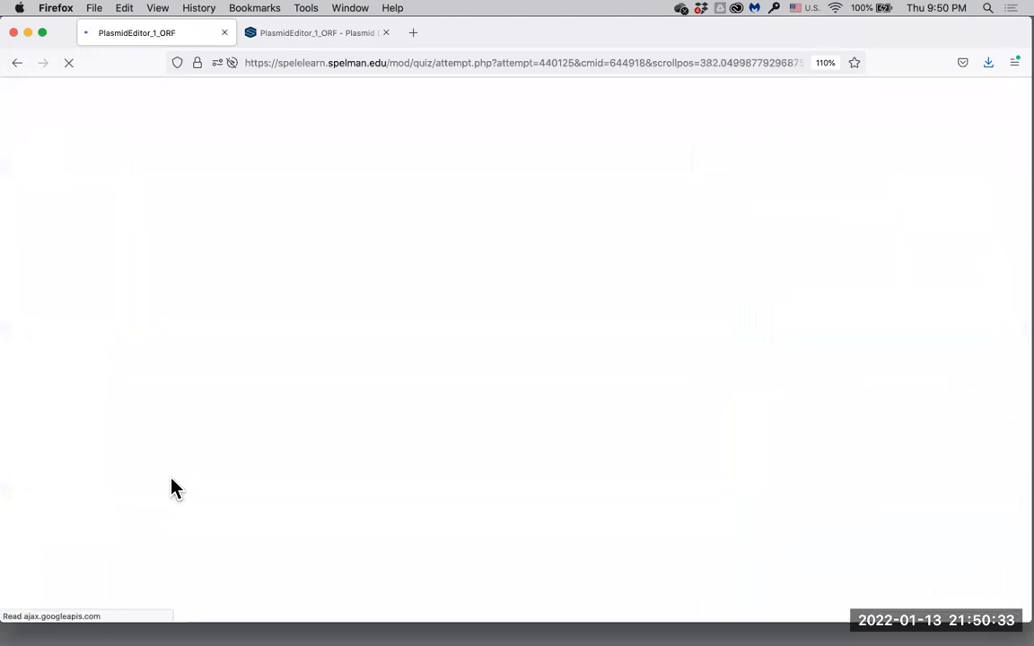
scroll(438, 231, "up", 5)
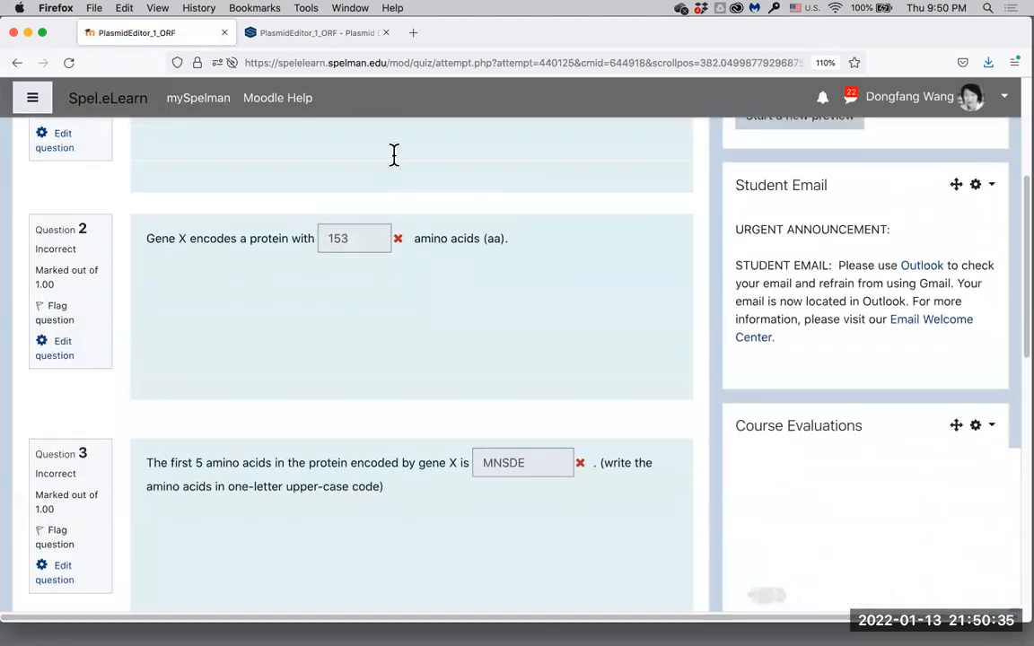
Step: View the first sequence in the Plasmid Editor experiment and return to the quiz
left_click(291, 29)
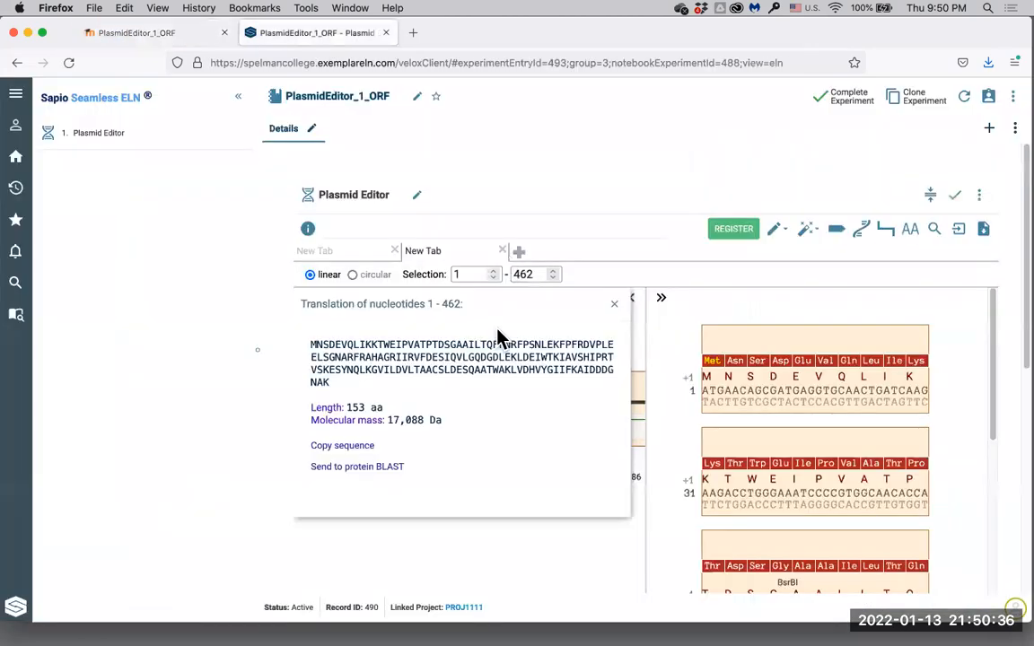
left_click(347, 255)
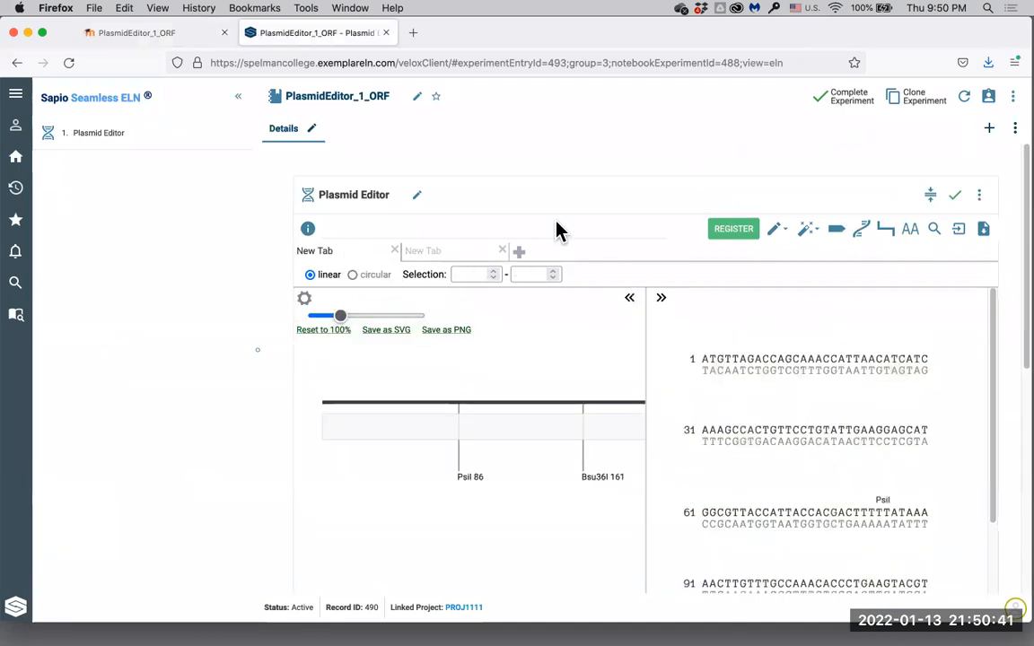
left_click(167, 38)
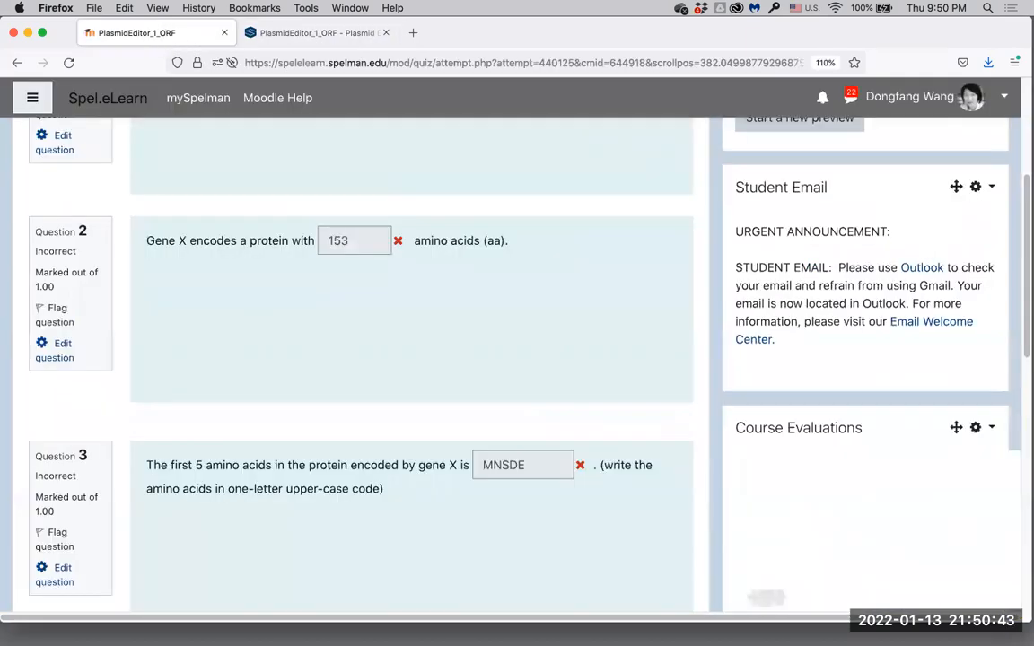